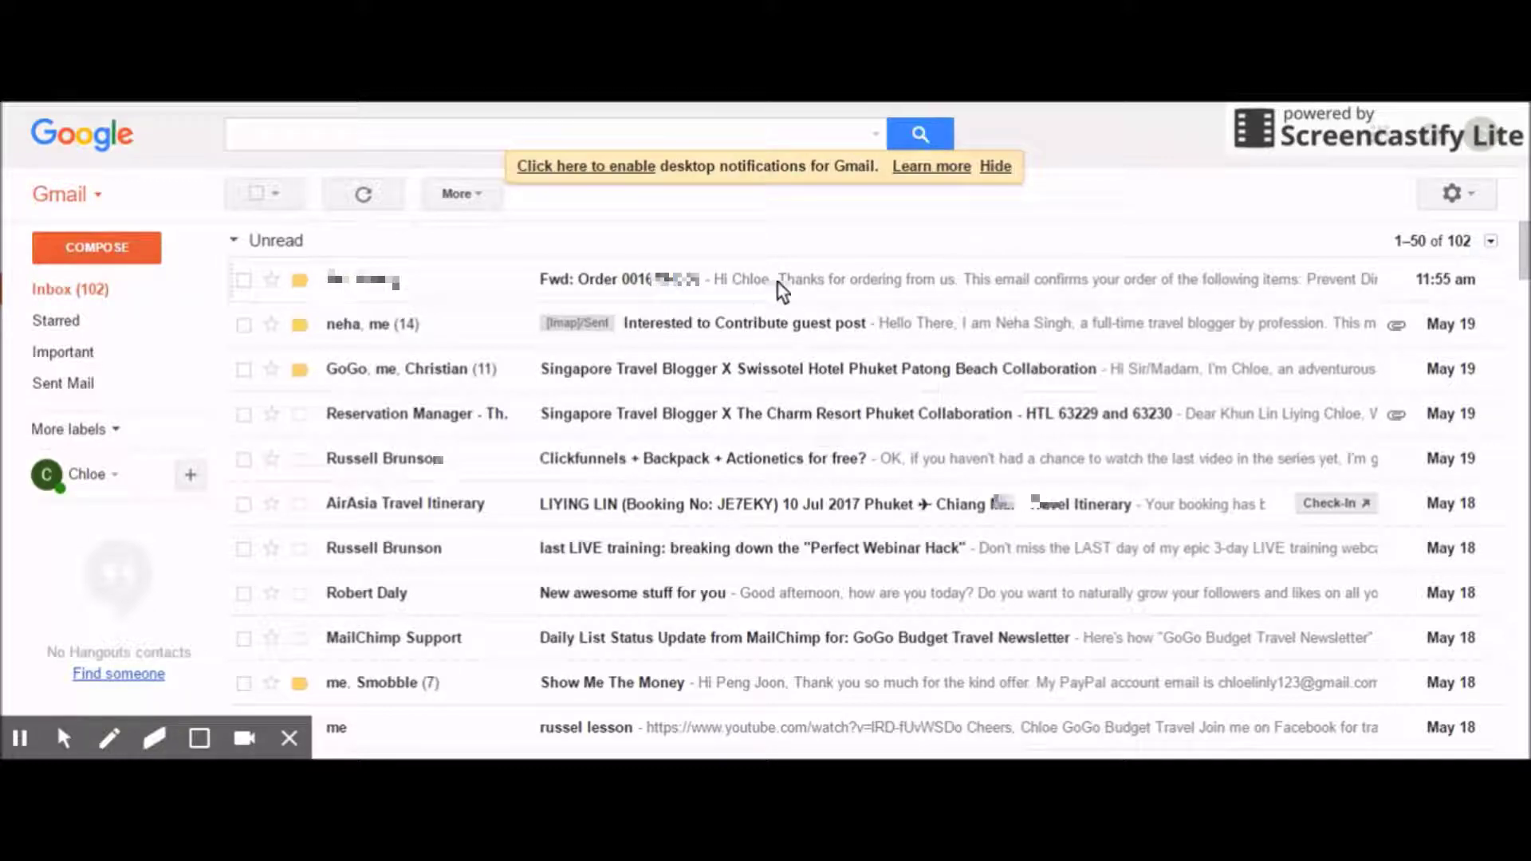
# Open the forwarded Prevent Direct Access Gold order email and download the plugin zip from its link
pyautogui.click(730, 277)
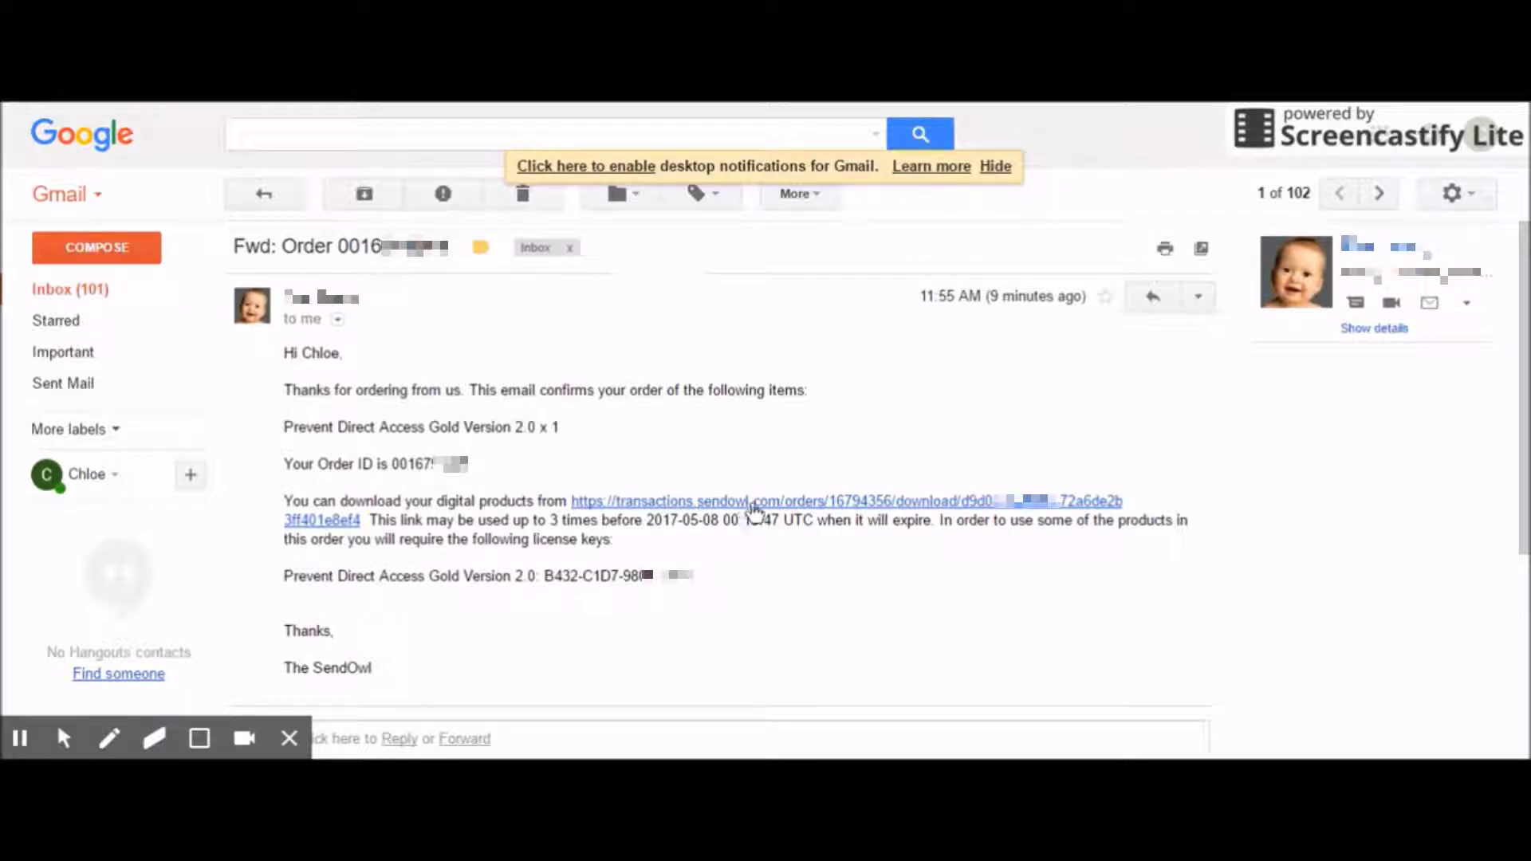
pyautogui.click(753, 504)
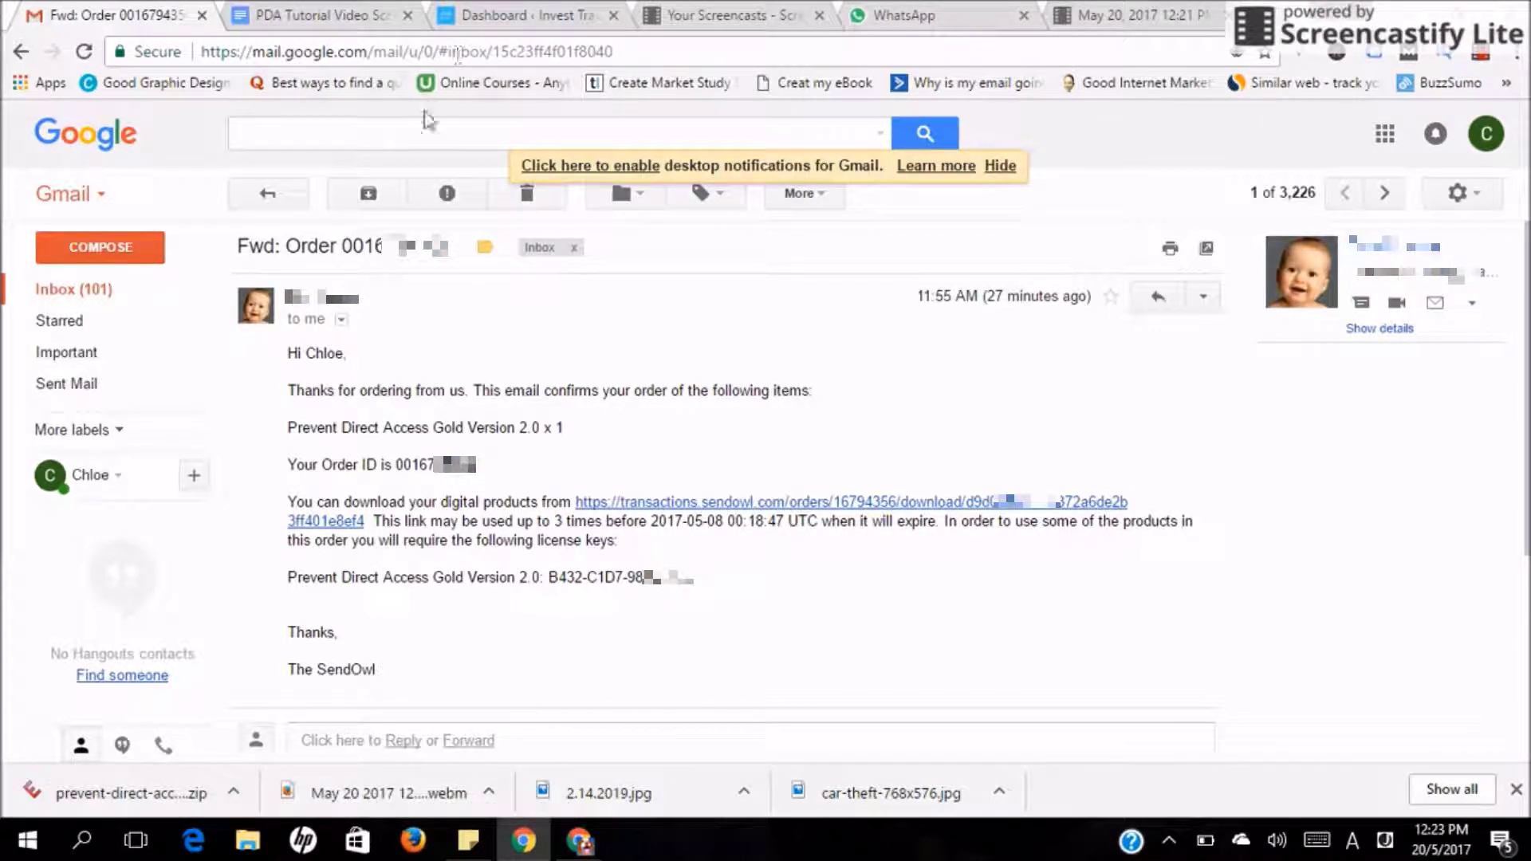
# Upload and install prevent-direct-access-gold-popup-w-fixed-may92017.zip through Plugins > Add New > Upload Plugin
pyautogui.click(520, 14)
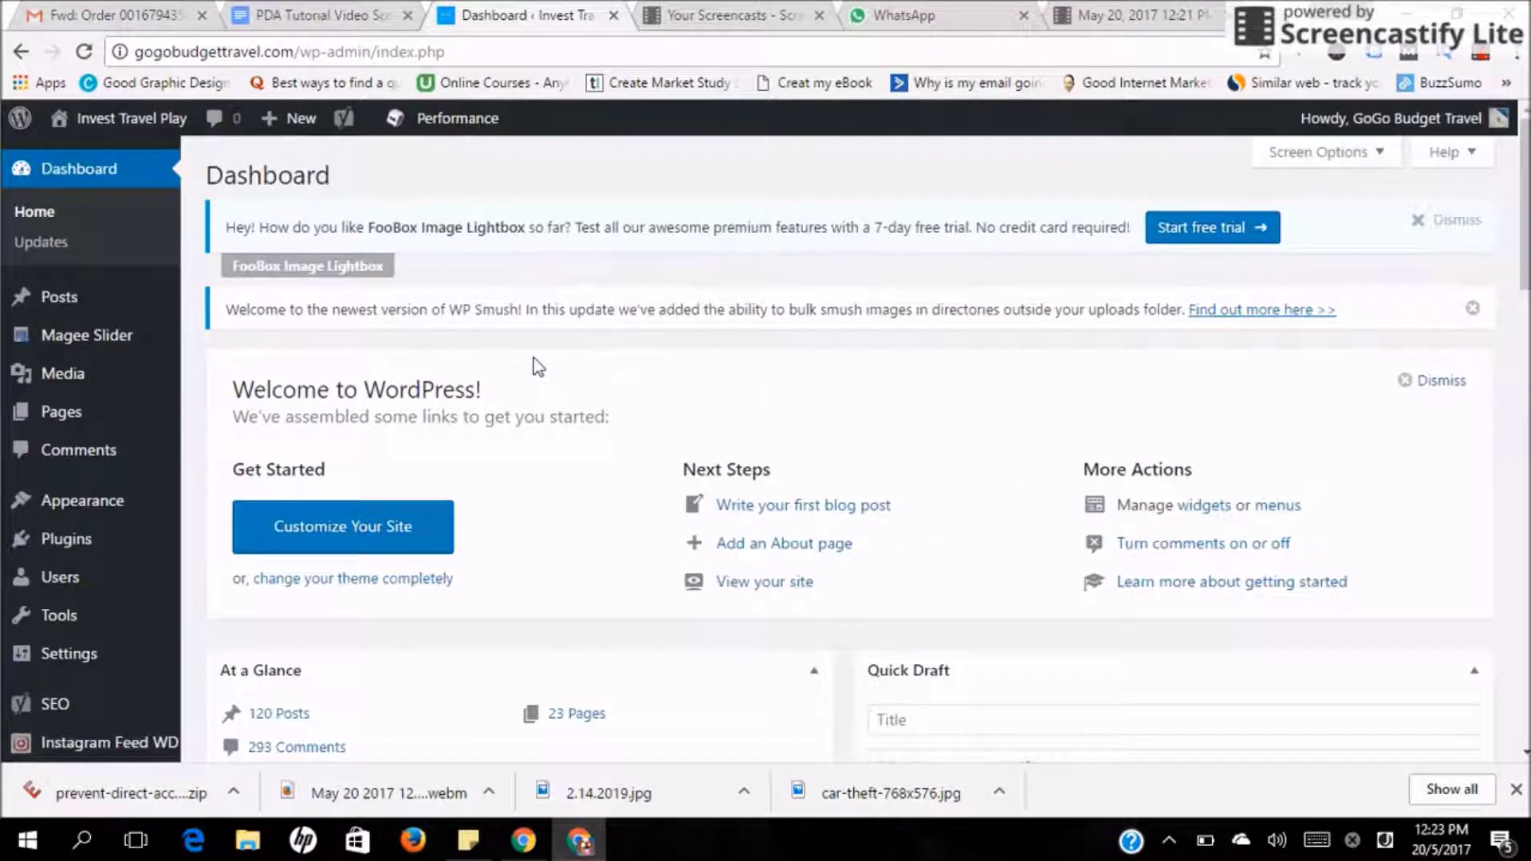
pyautogui.moveTo(100, 548)
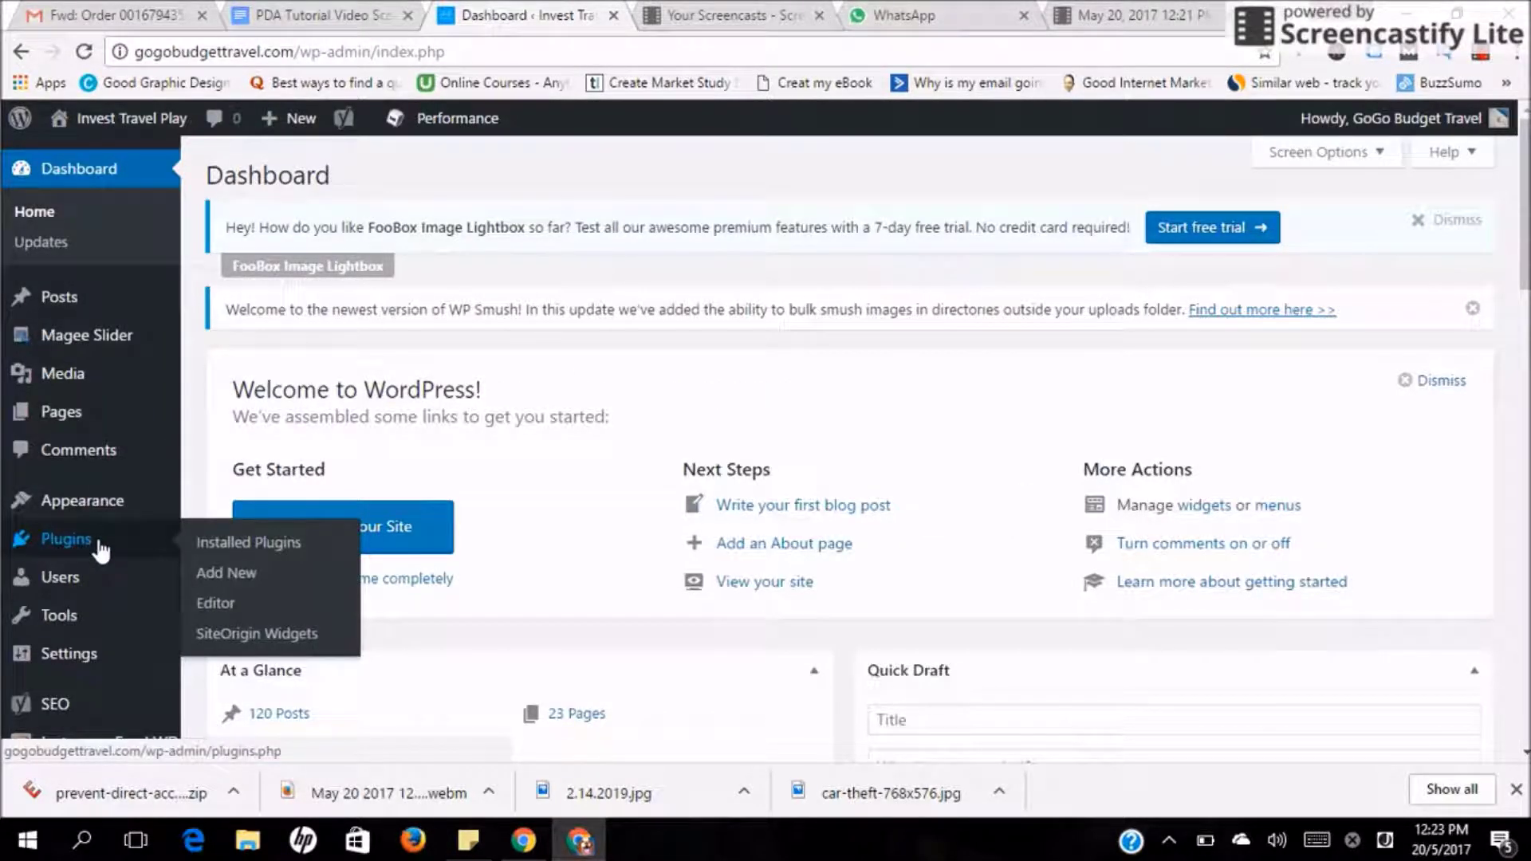
pyautogui.click(239, 574)
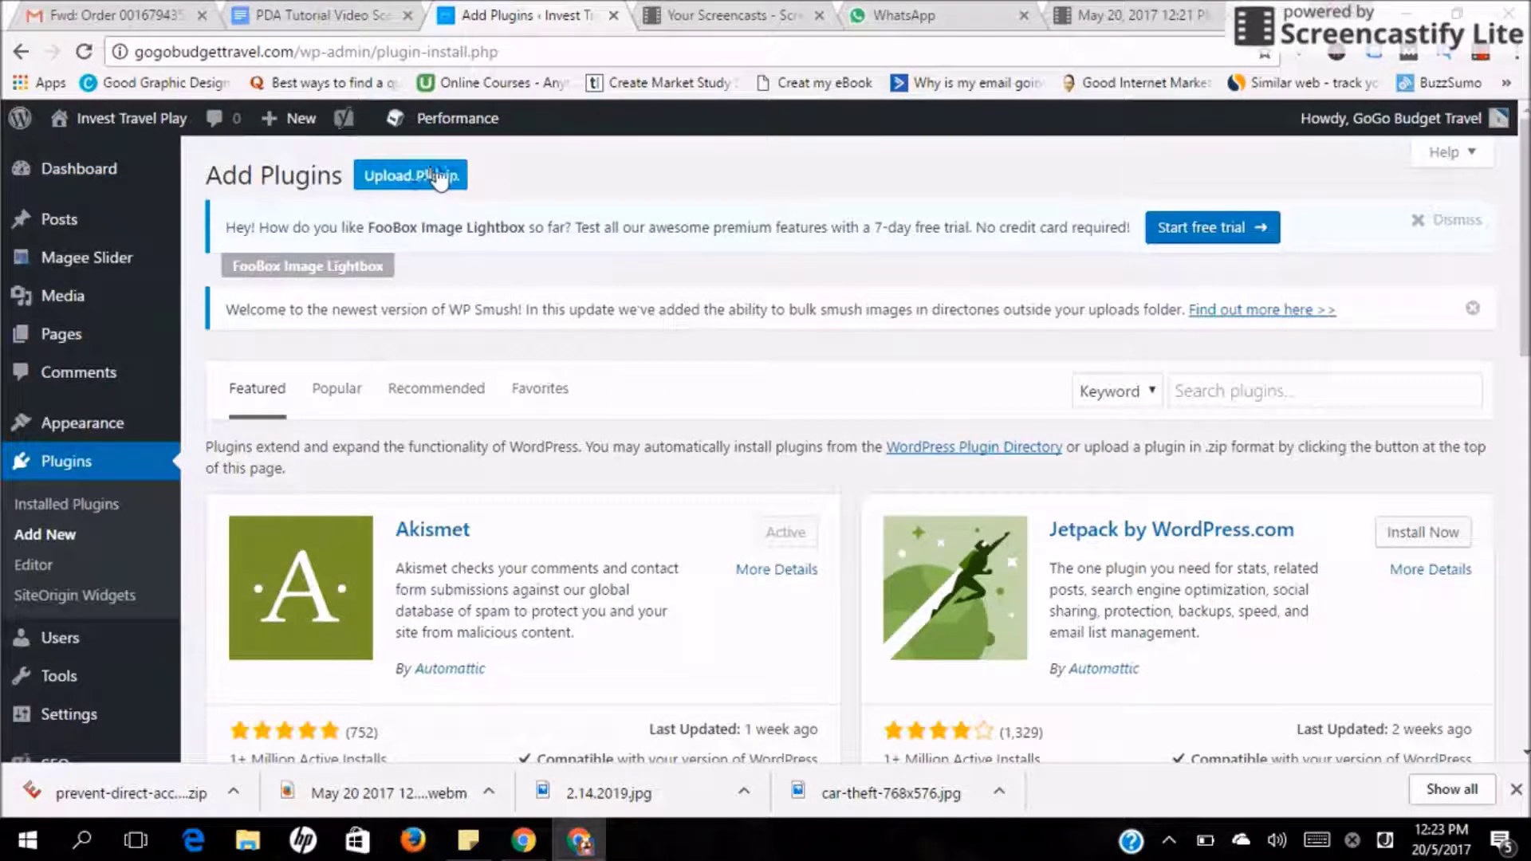
pyautogui.click(433, 181)
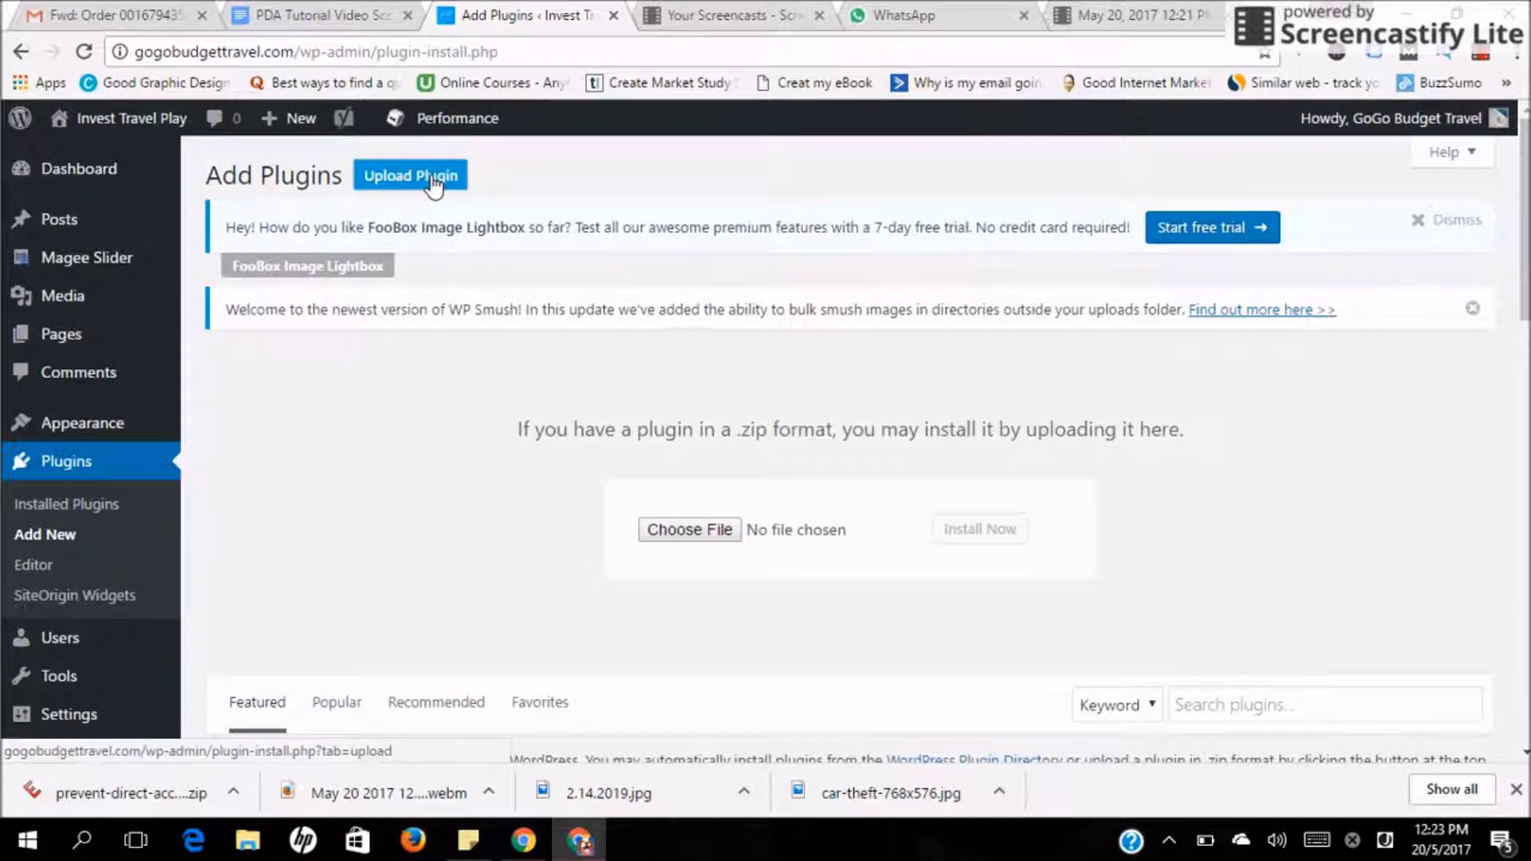
pyautogui.click(703, 532)
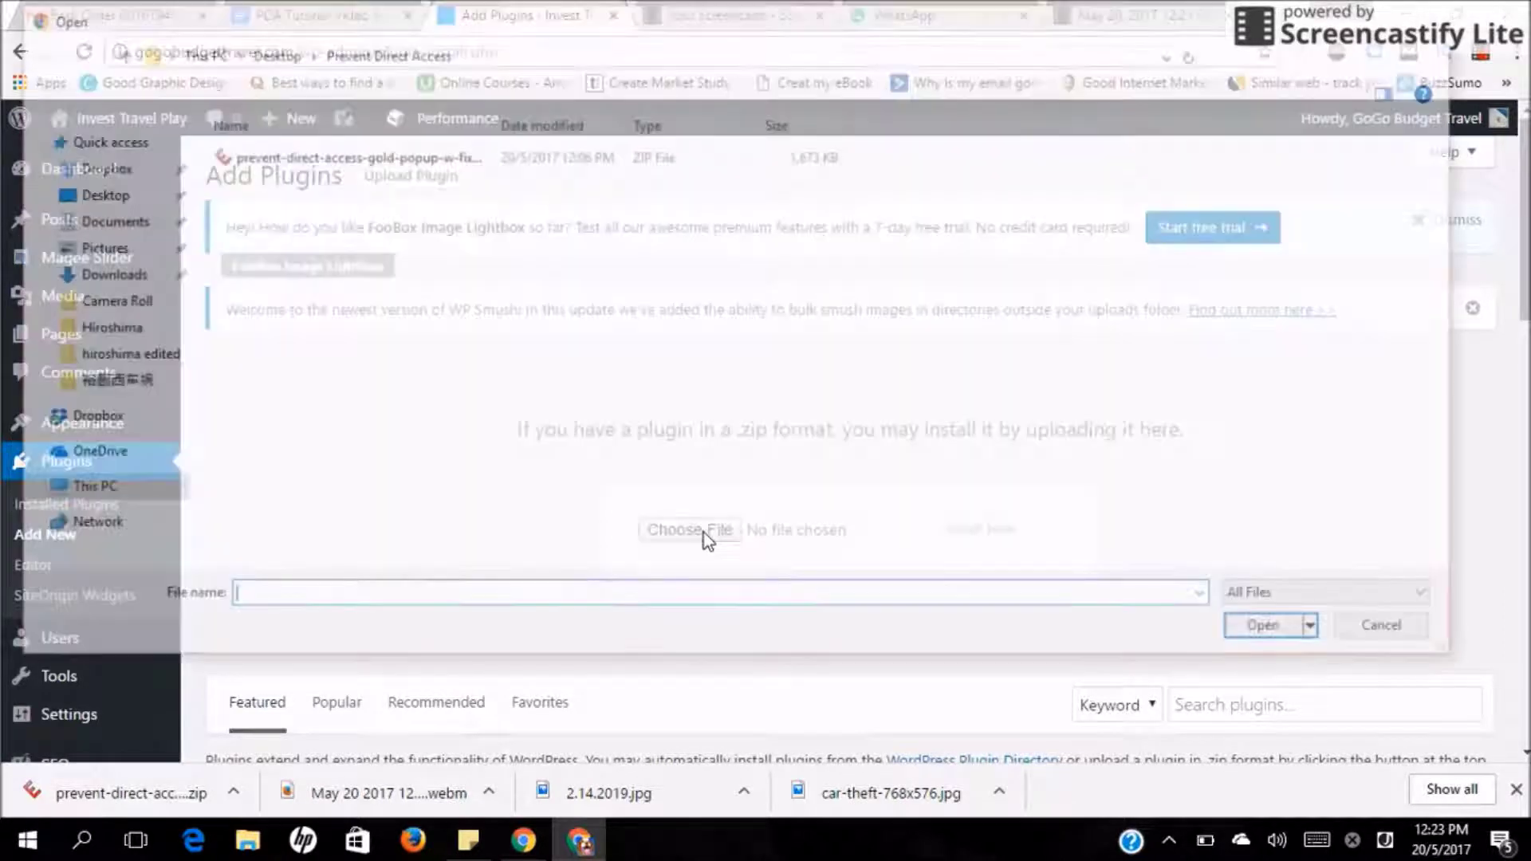
pyautogui.click(390, 159)
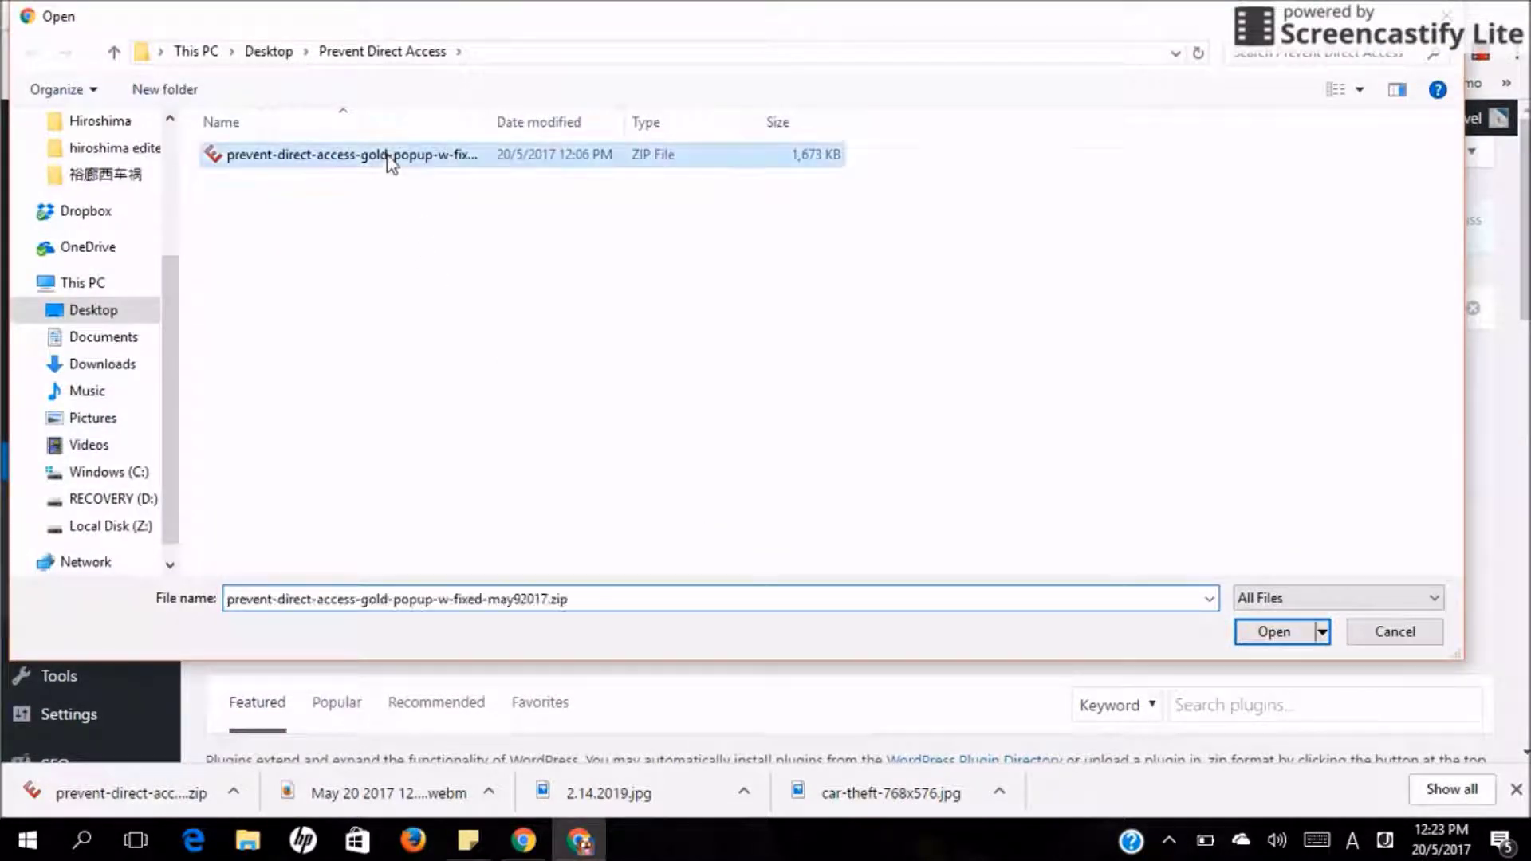
pyautogui.click(1274, 631)
pyautogui.click(982, 530)
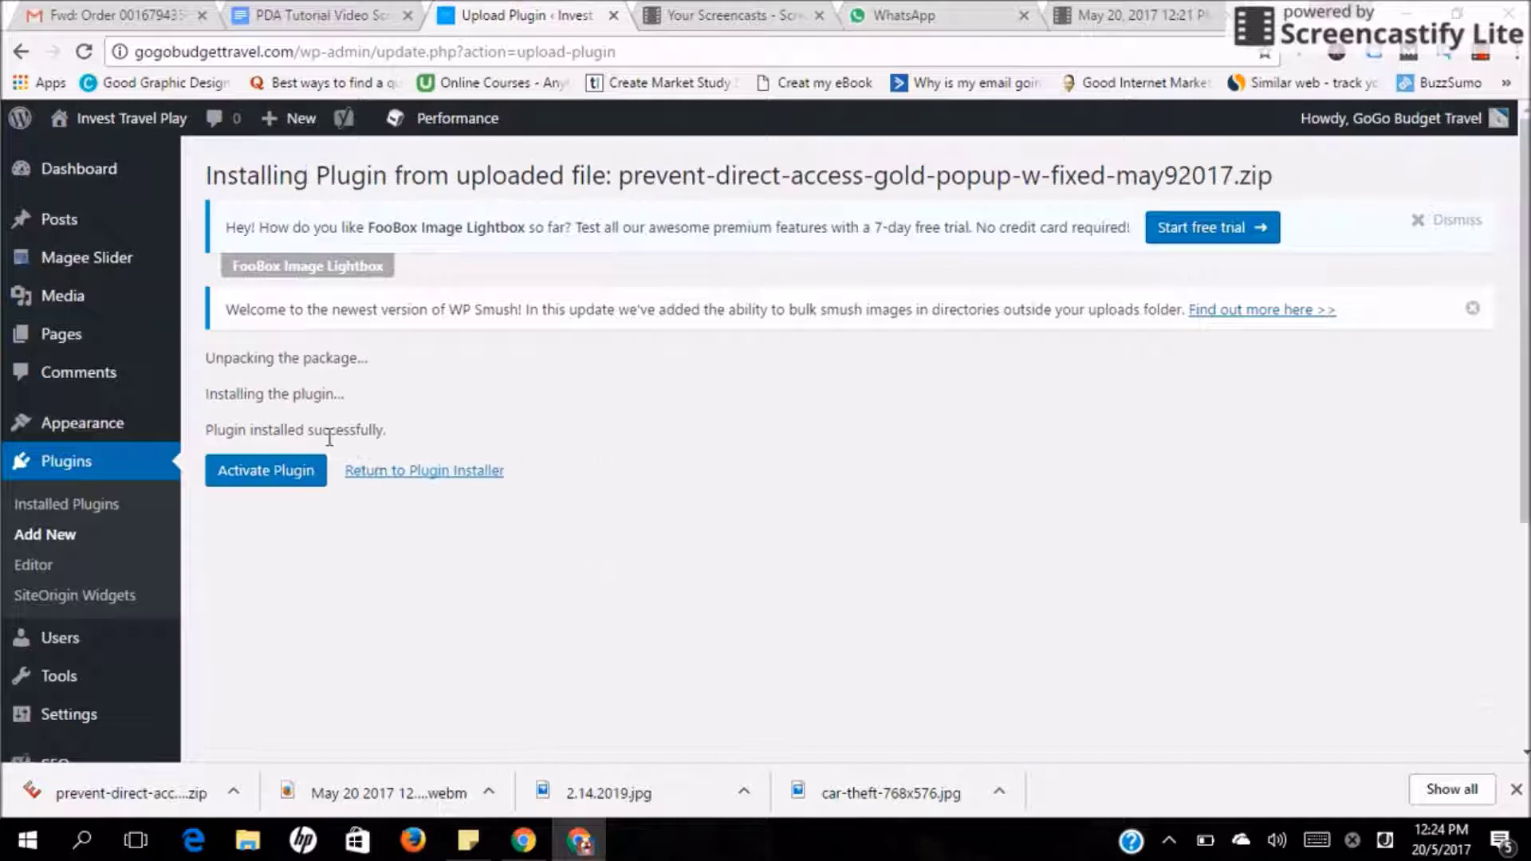
# Activate the newly installed Prevent Direct Access Gold plugin
pyautogui.moveTo(204, 430); pyautogui.dragTo(385, 436)
pyautogui.click(371, 437)
pyautogui.click(280, 469)
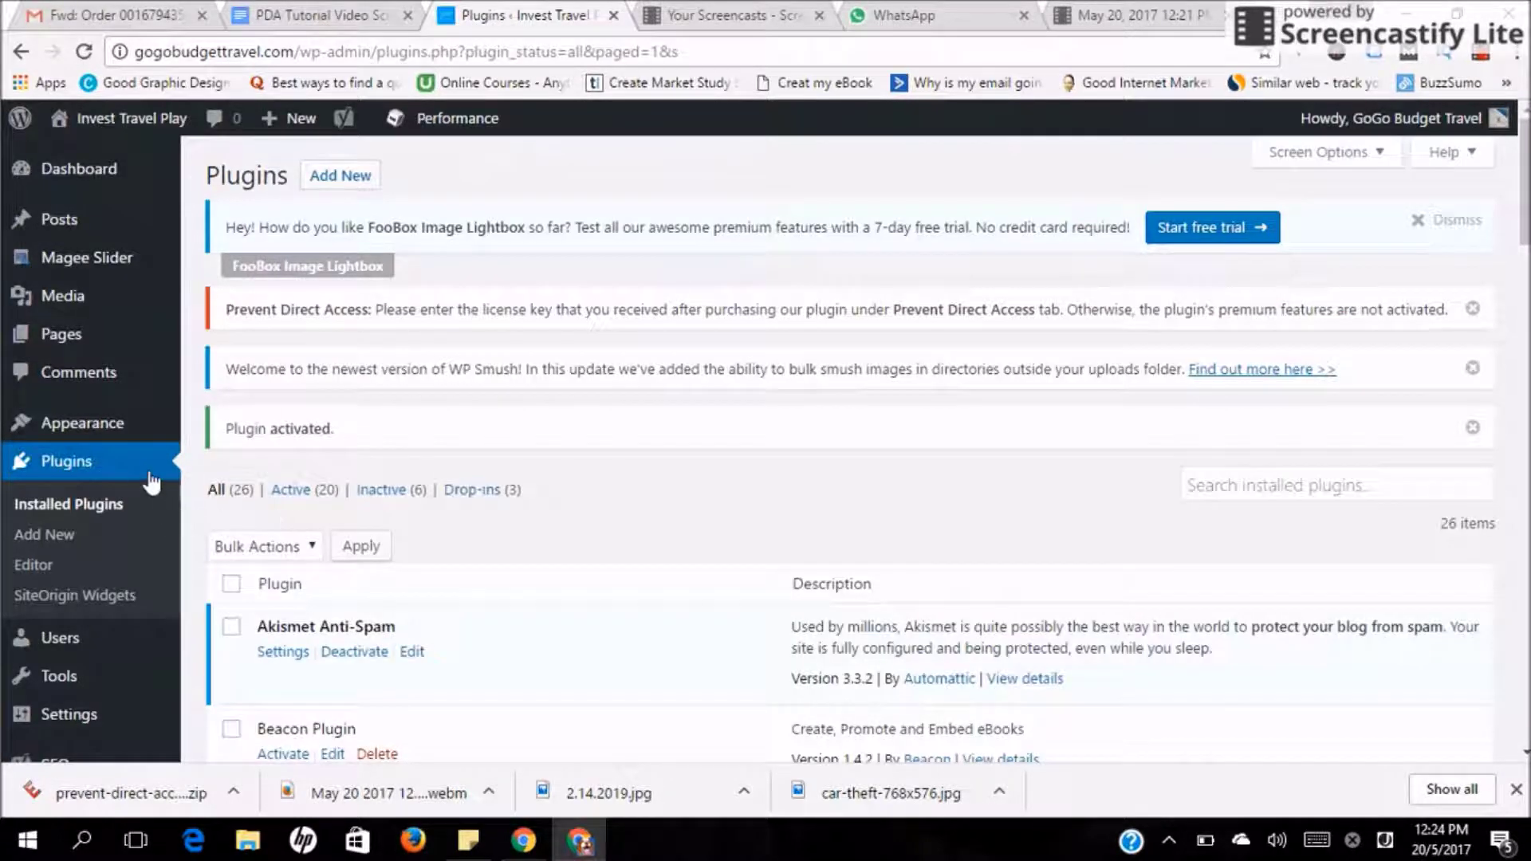
pyautogui.scroll(-5, 136, 471)
pyautogui.scroll(-5, 134, 395)
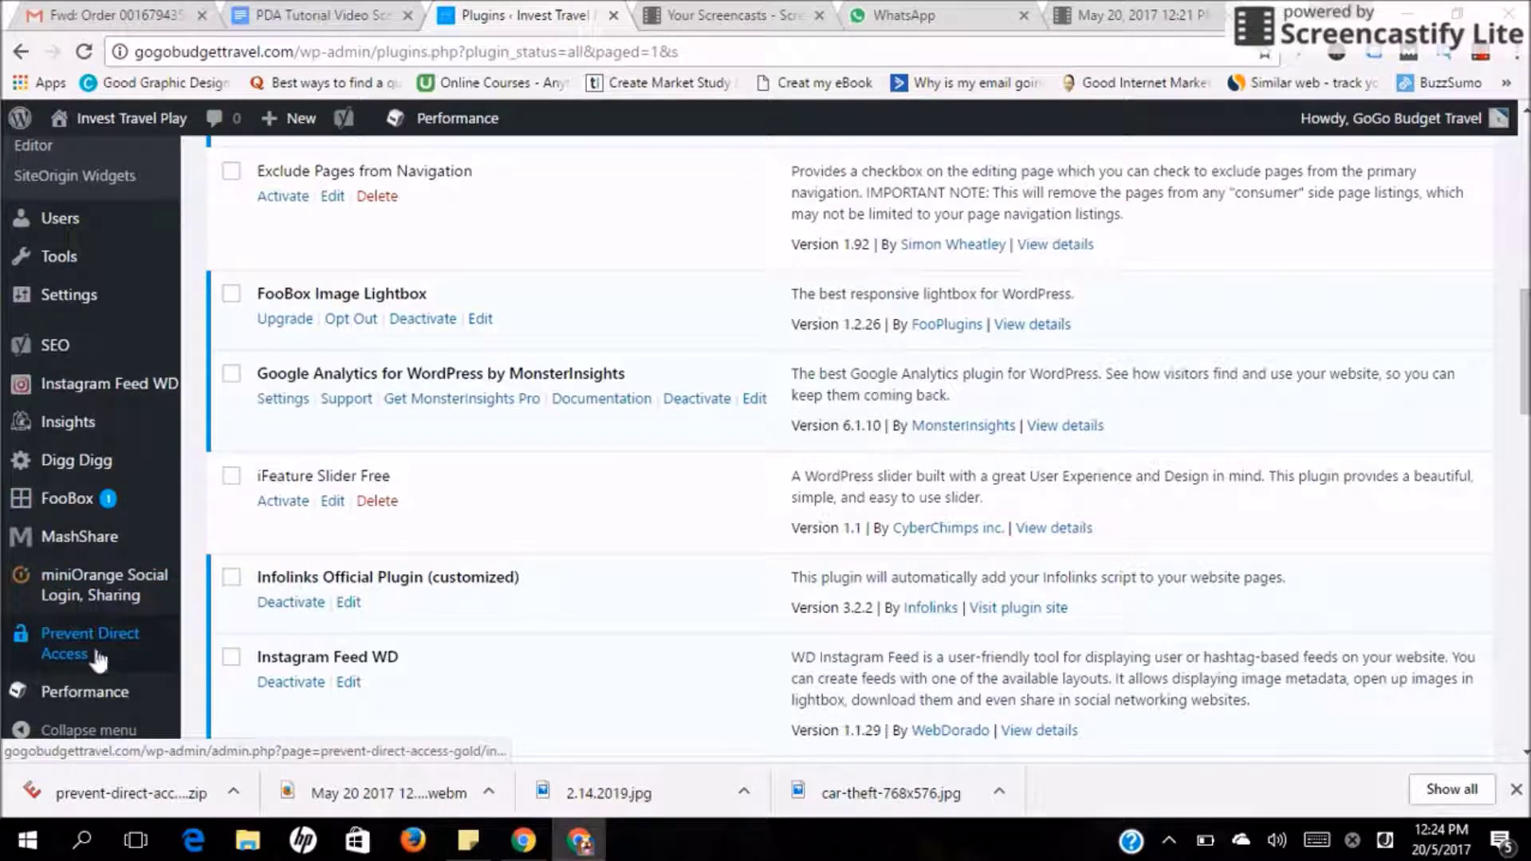
# Copy the license key from the Gmail order email into the Prevent Direct Access settings and save it
pyautogui.click(107, 655)
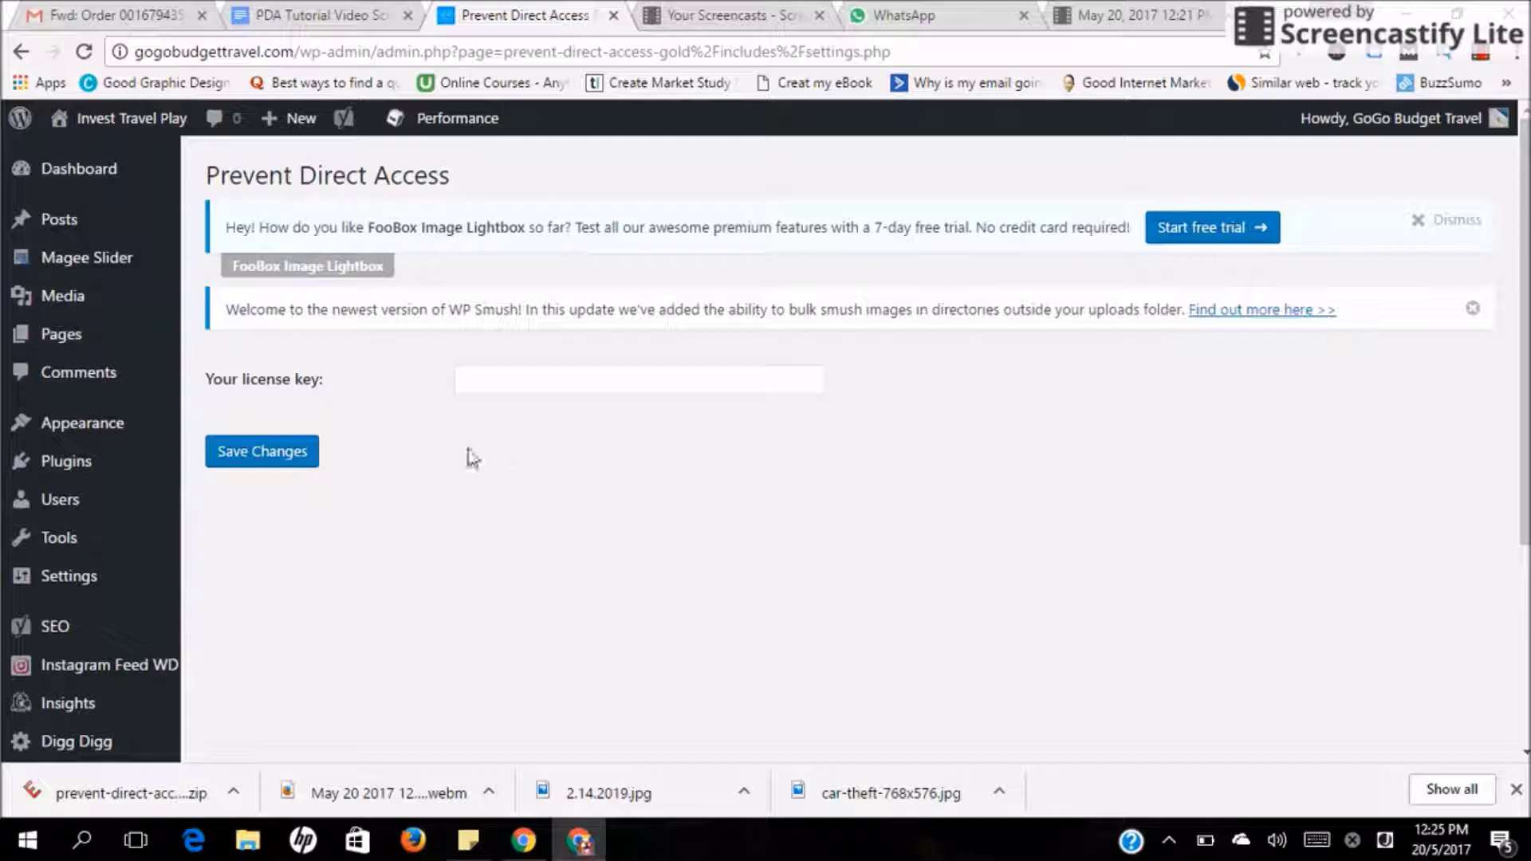
pyautogui.click(123, 11)
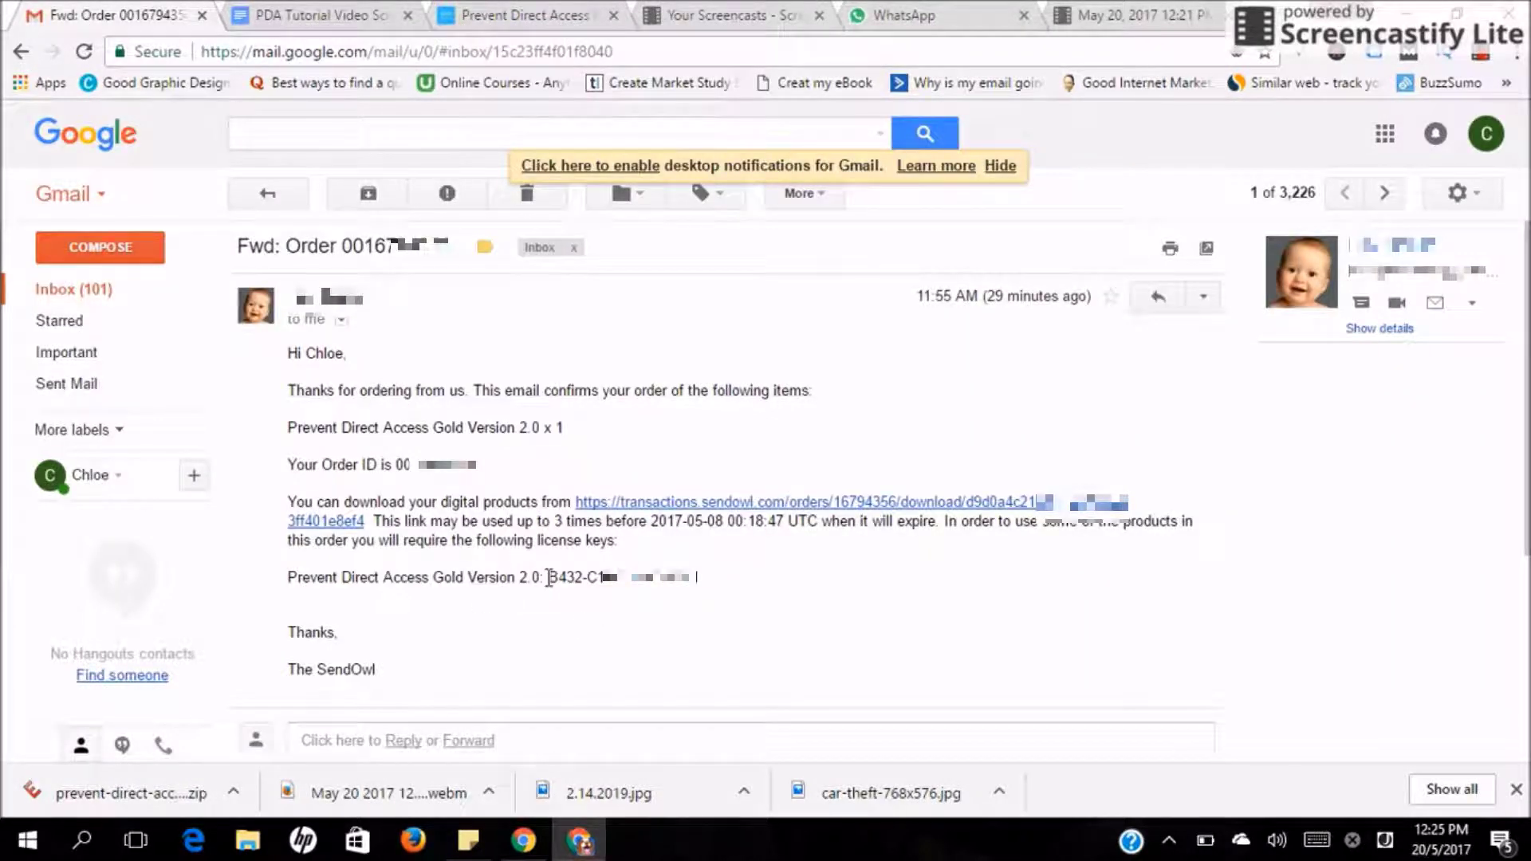
pyautogui.moveTo(550, 576); pyautogui.dragTo(700, 574)
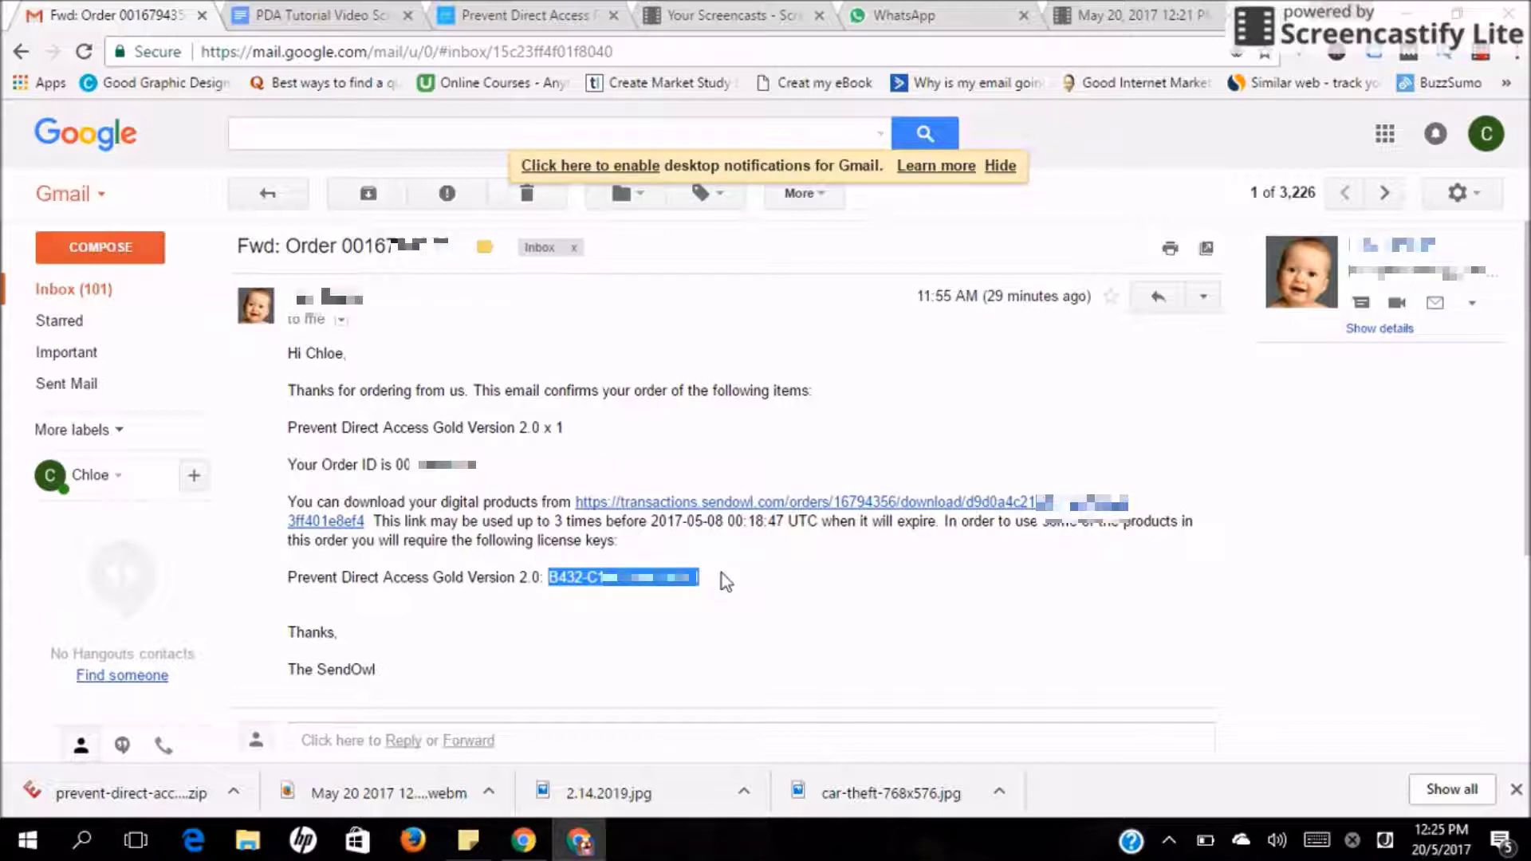
pyautogui.hotkey('ctrl', 'c')
pyautogui.click(479, 14)
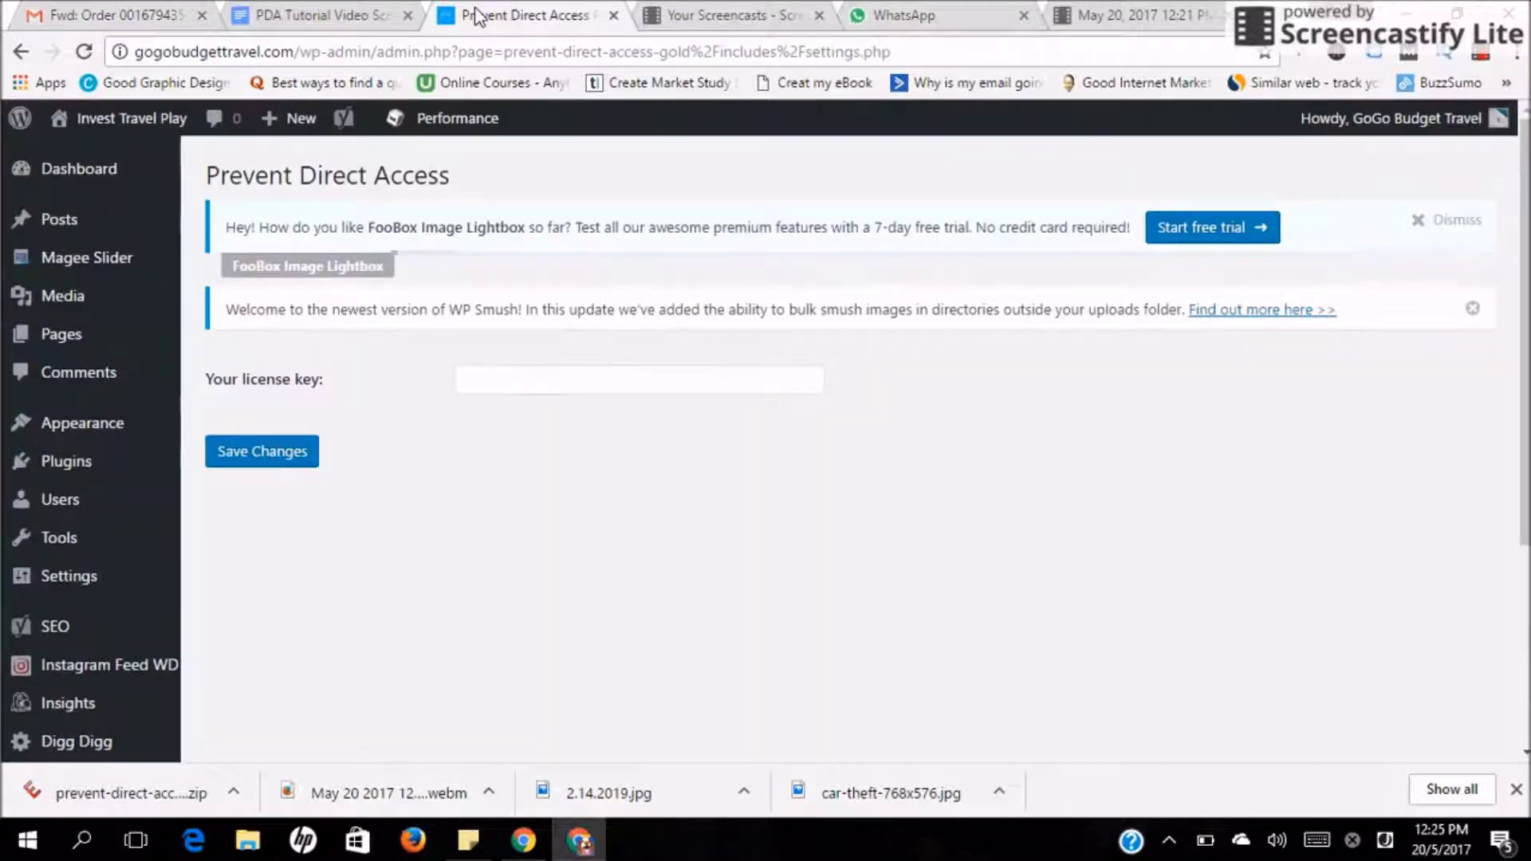
pyautogui.click(488, 380)
pyautogui.hotkey('ctrl', 'v')
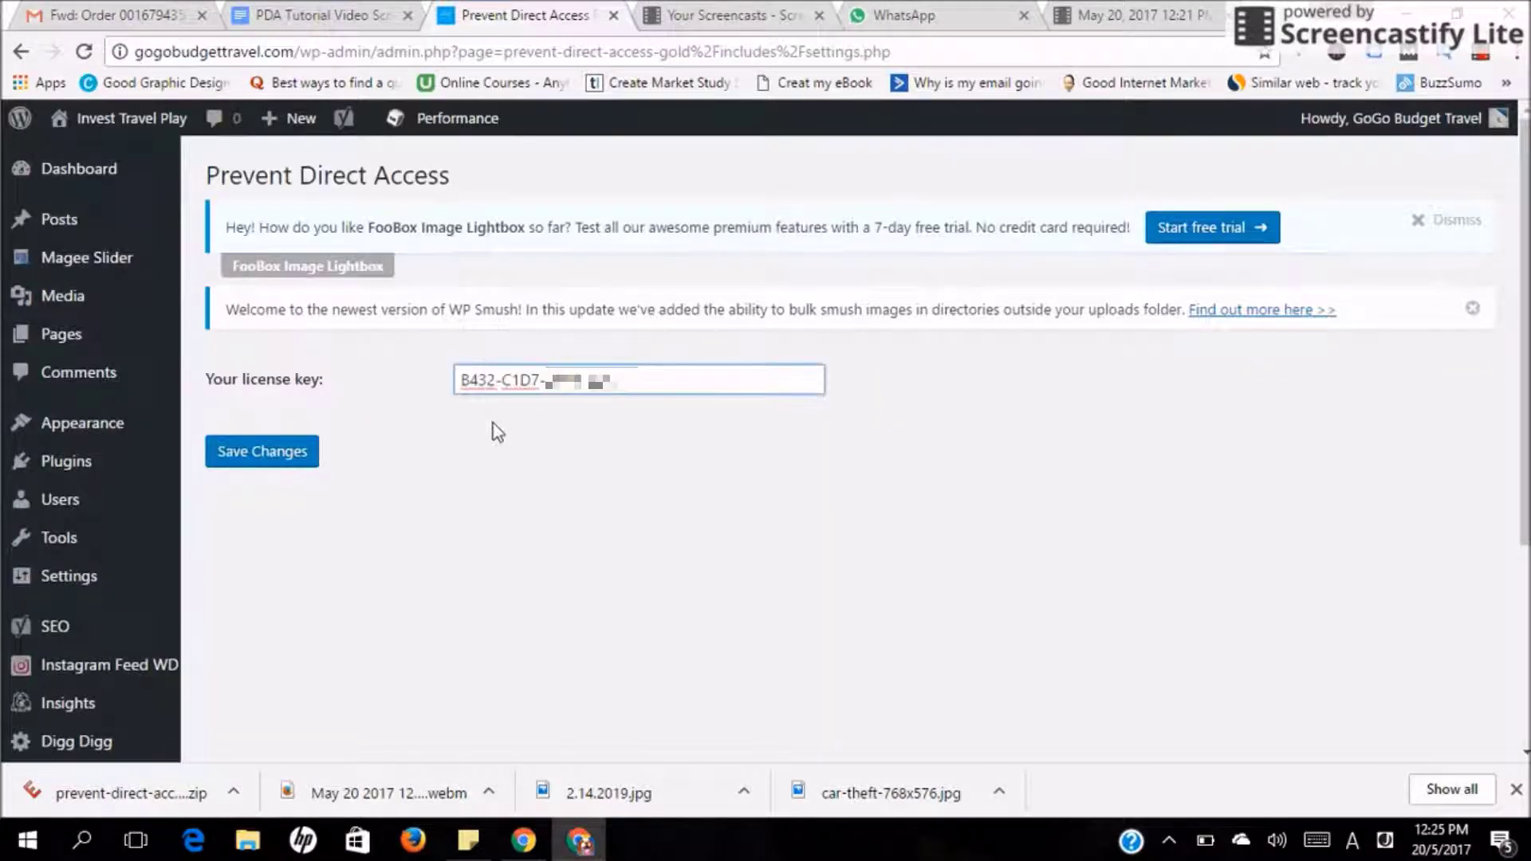
pyautogui.click(263, 458)
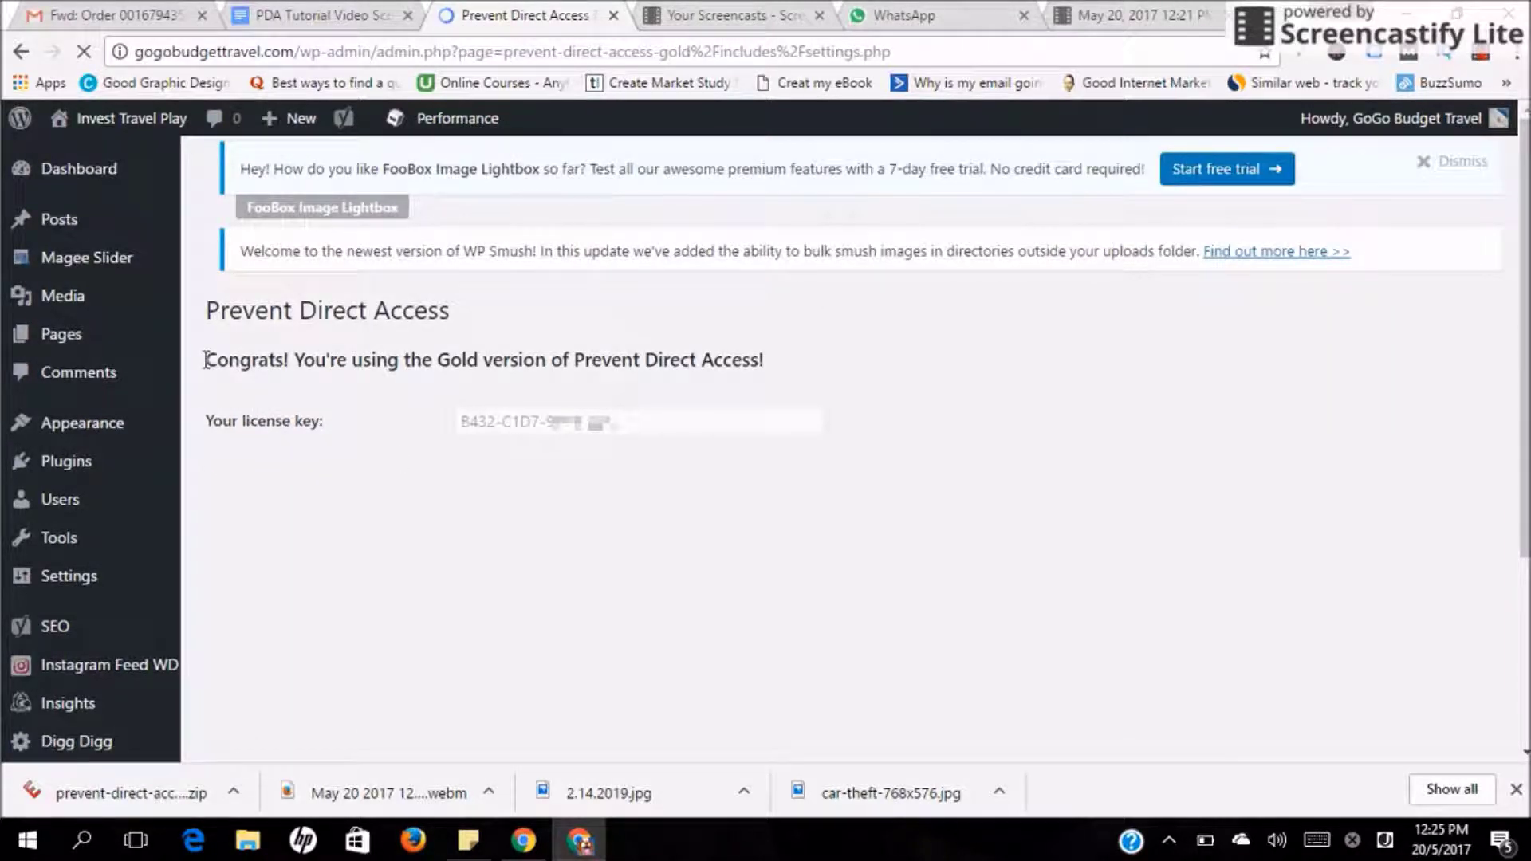
pyautogui.moveTo(205, 359); pyautogui.dragTo(763, 360)
# In the Media Library, open the Protect this file dialog for Visit Miyajima sunset view
pyautogui.click(648, 362)
pyautogui.click(79, 306)
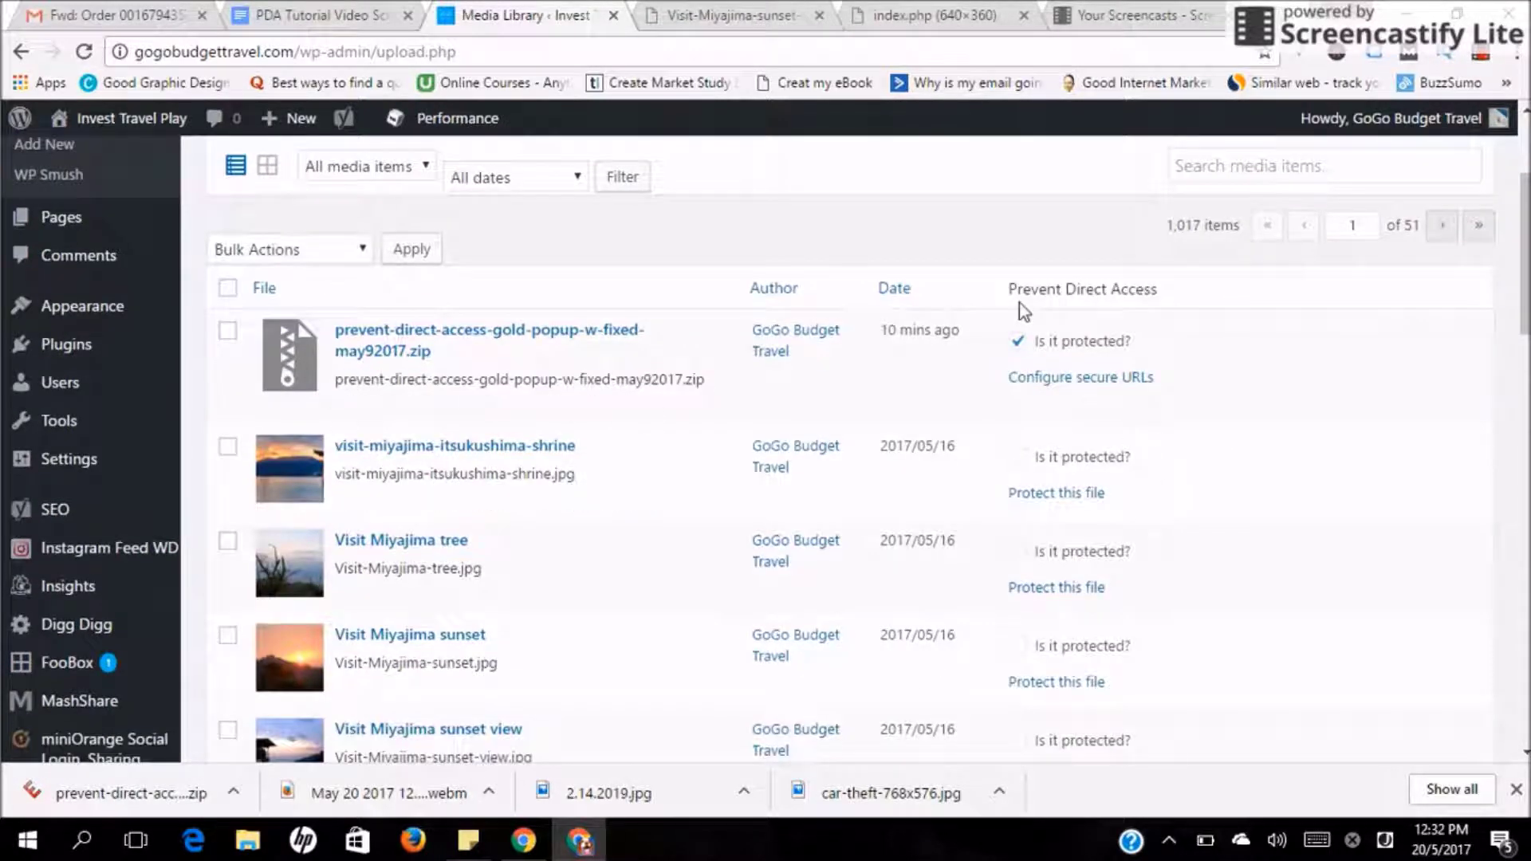
pyautogui.moveTo(1004, 292); pyautogui.dragTo(1154, 301)
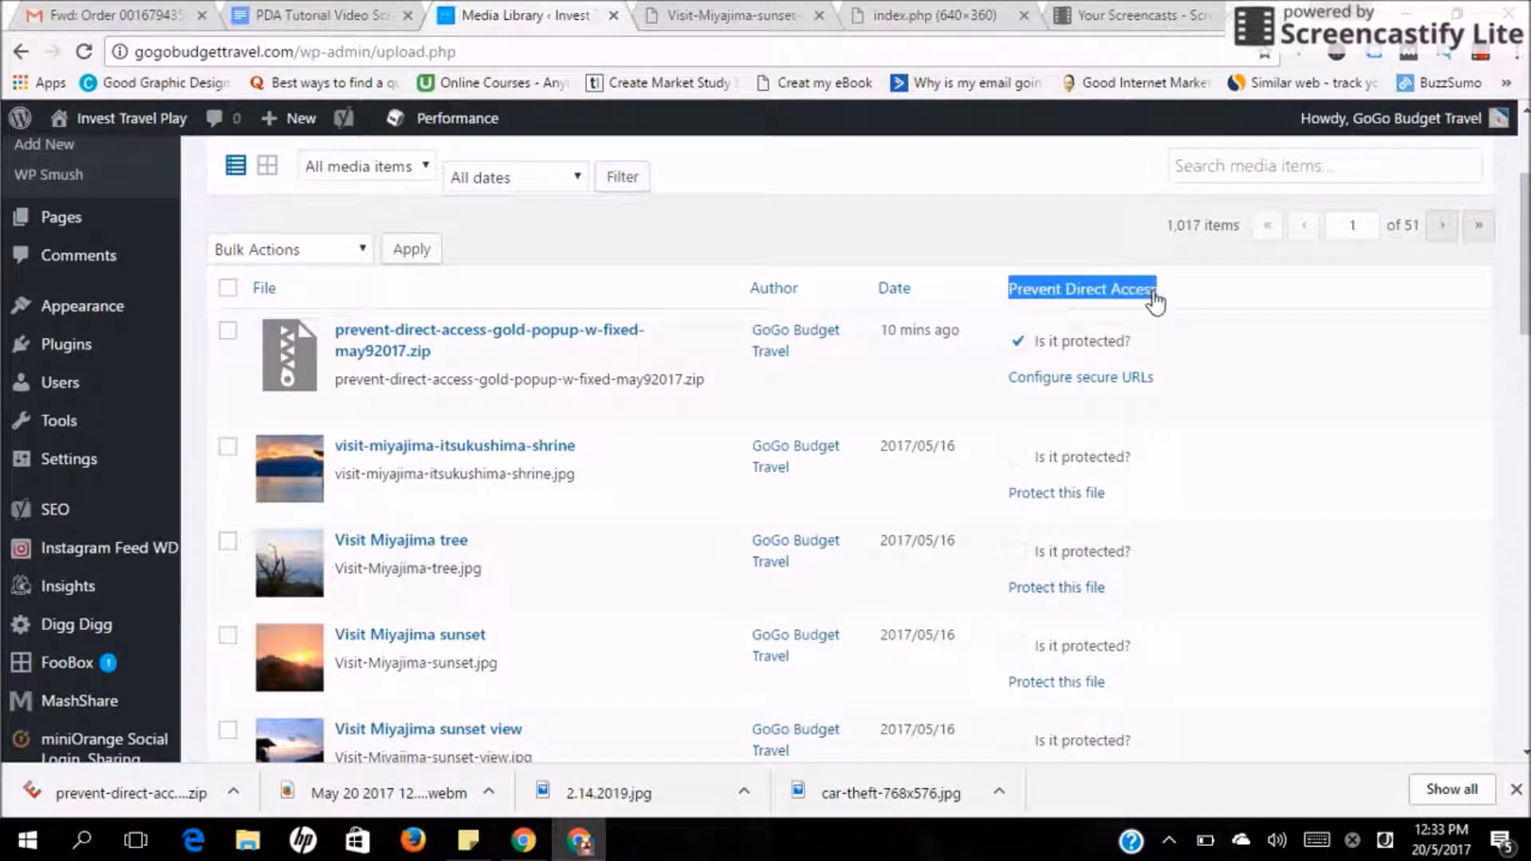
pyautogui.click(1178, 303)
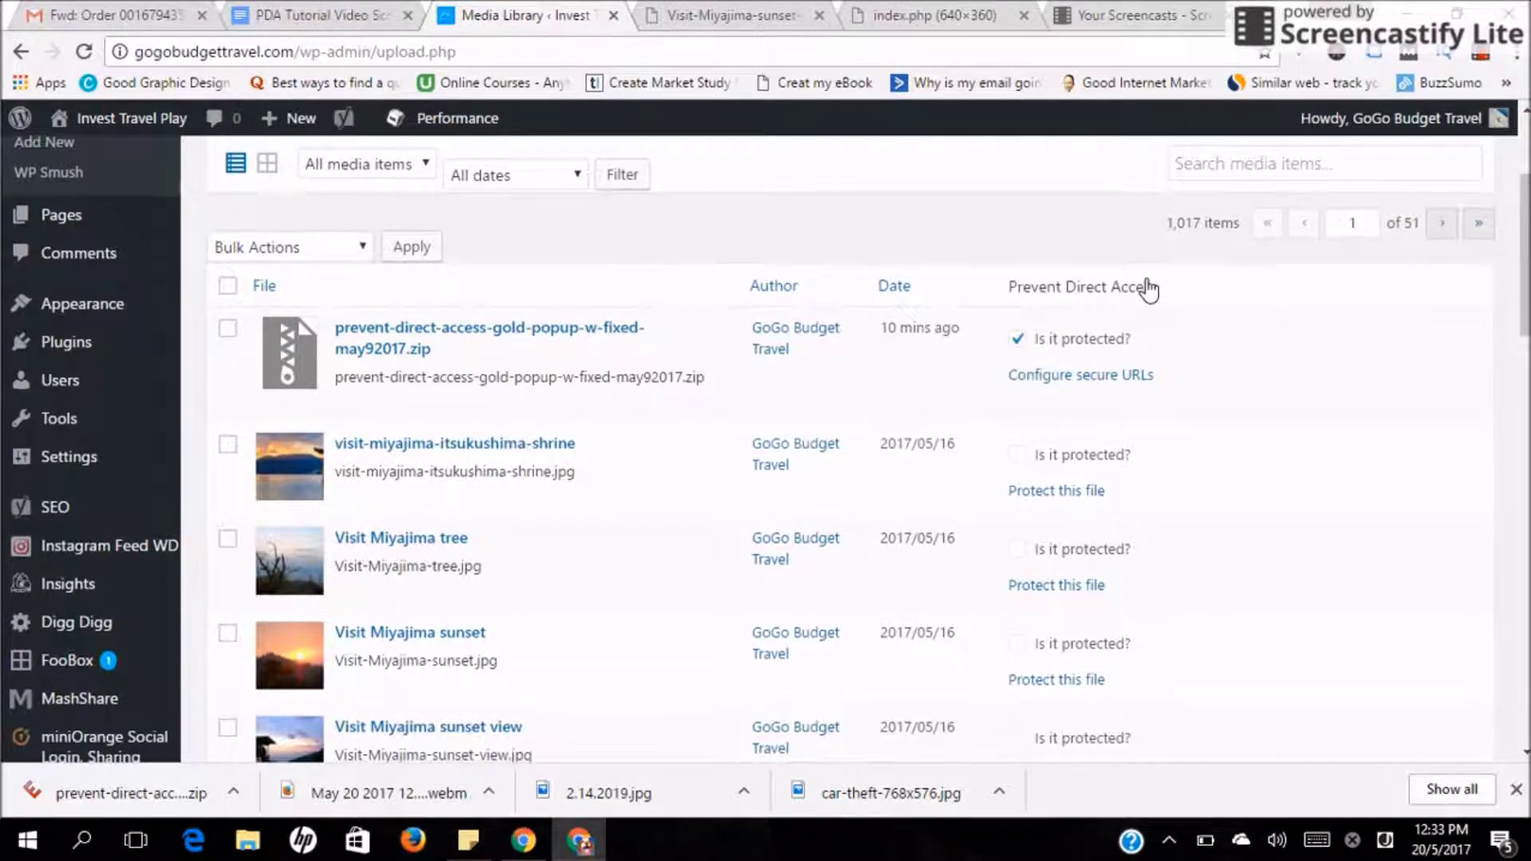
pyautogui.scroll(-1, 1148, 287)
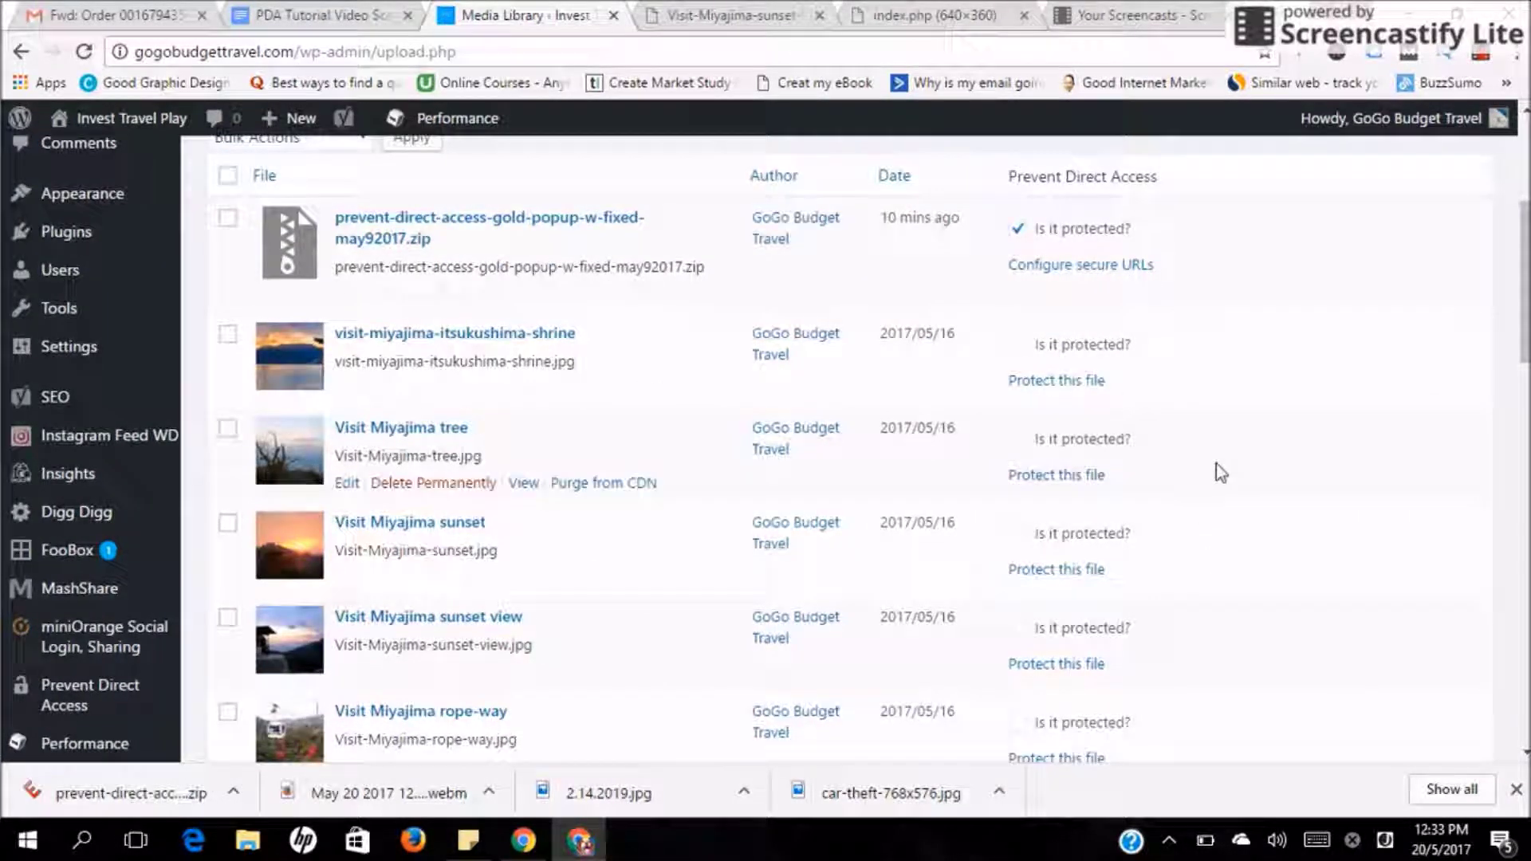
pyautogui.scroll(-1, 1217, 467)
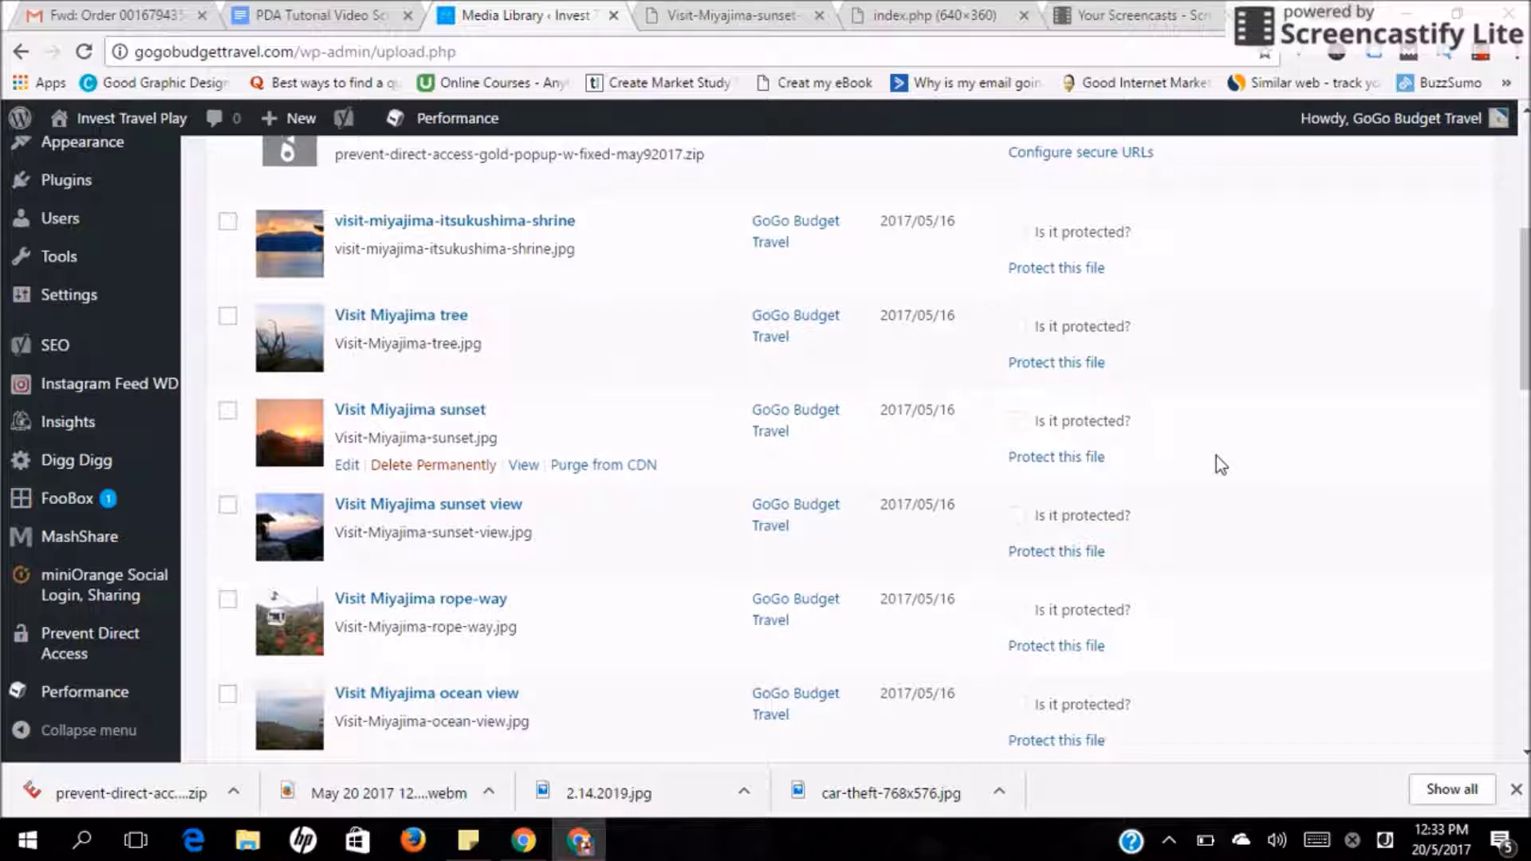
pyautogui.scroll(-1, 1217, 463)
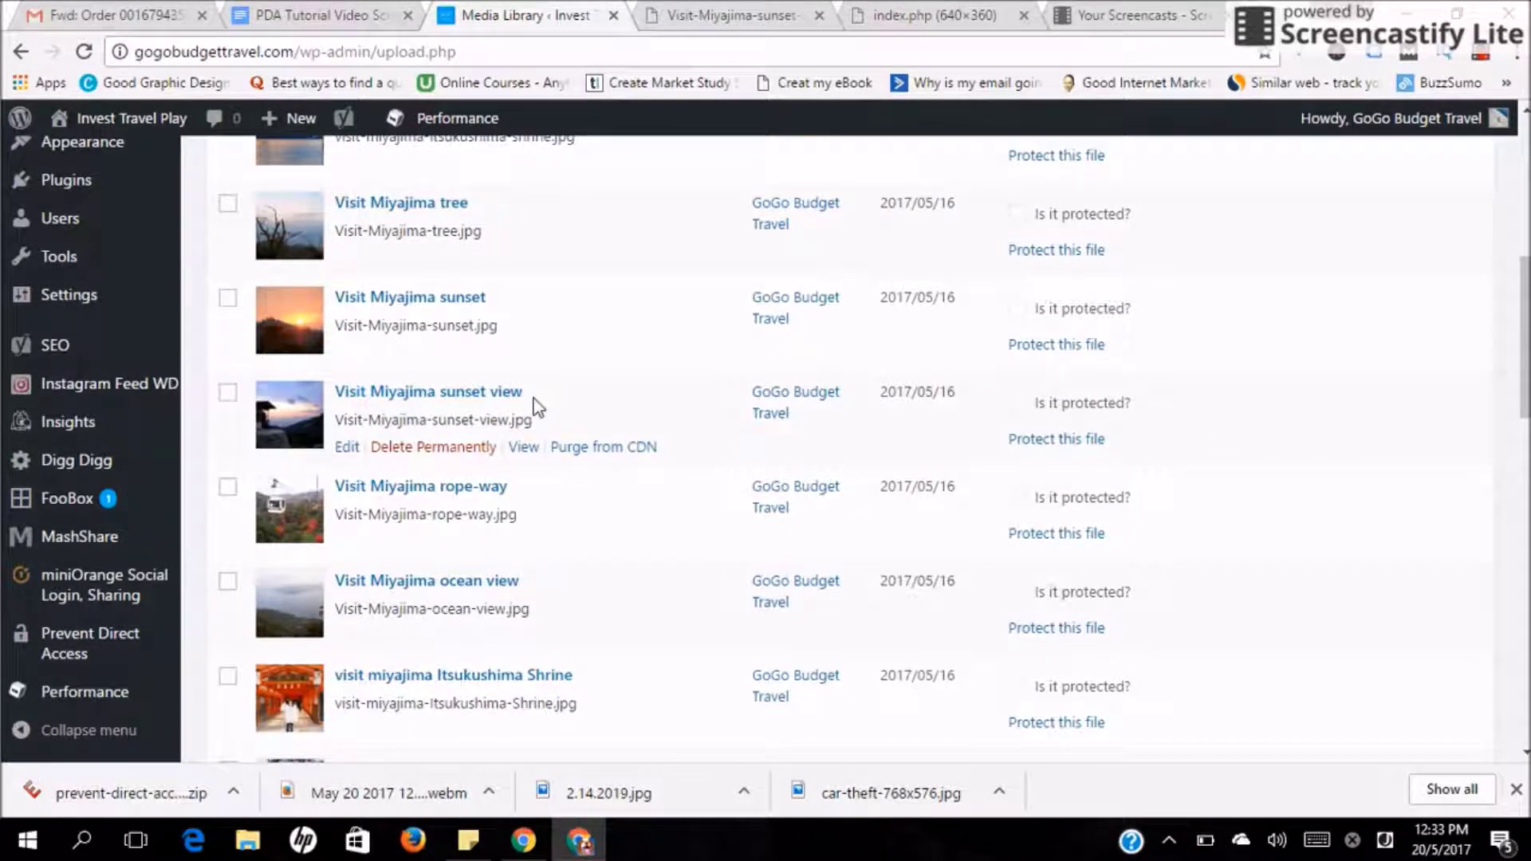
pyautogui.click(1078, 442)
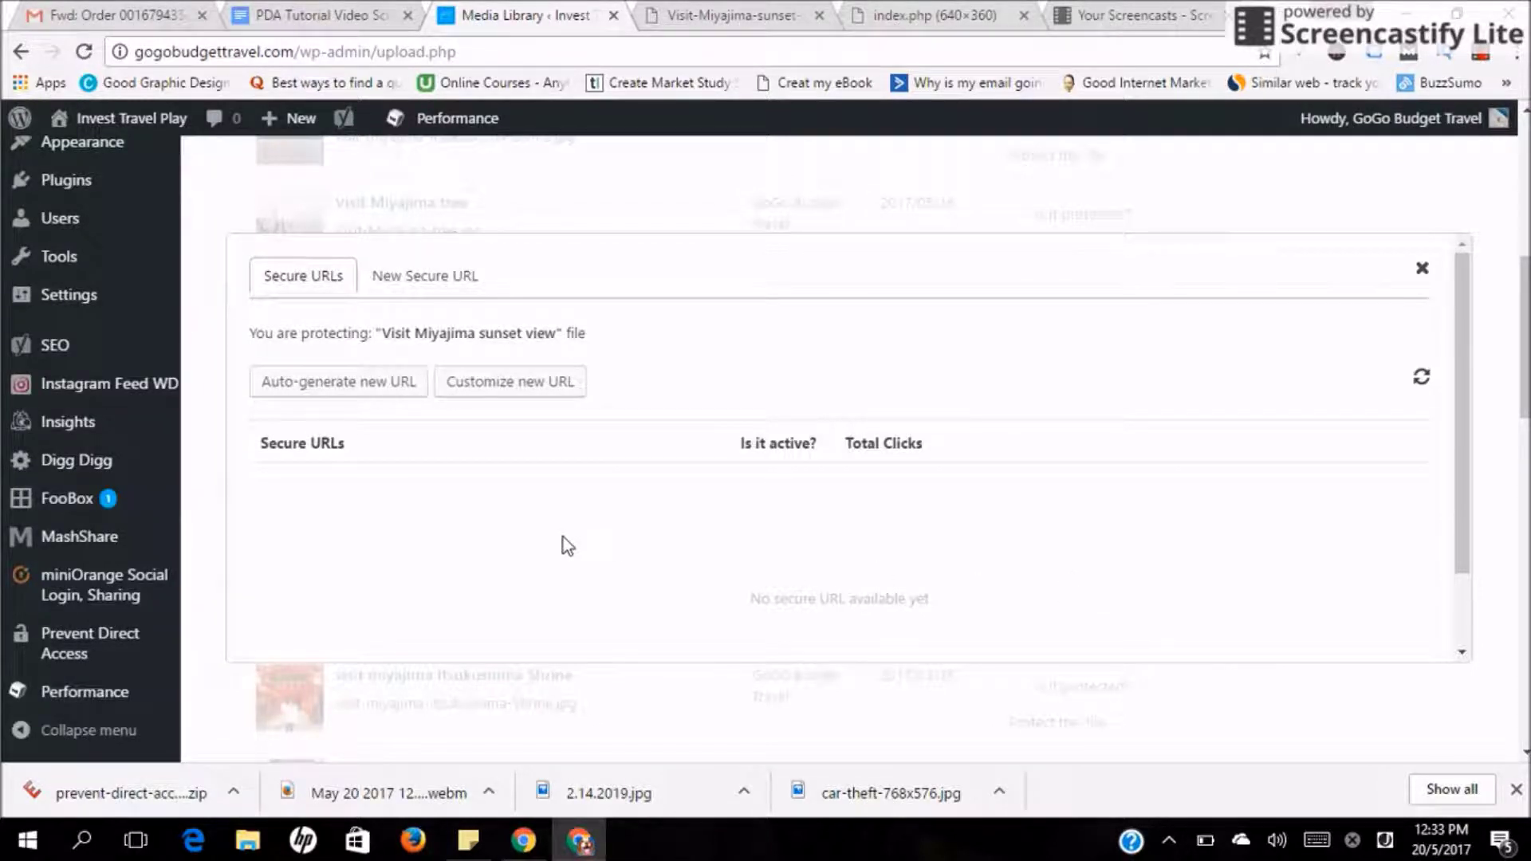
# Add an auto-generated secure URL and a custom secure URL named miyajima to the sunset view file
pyautogui.click(376, 395)
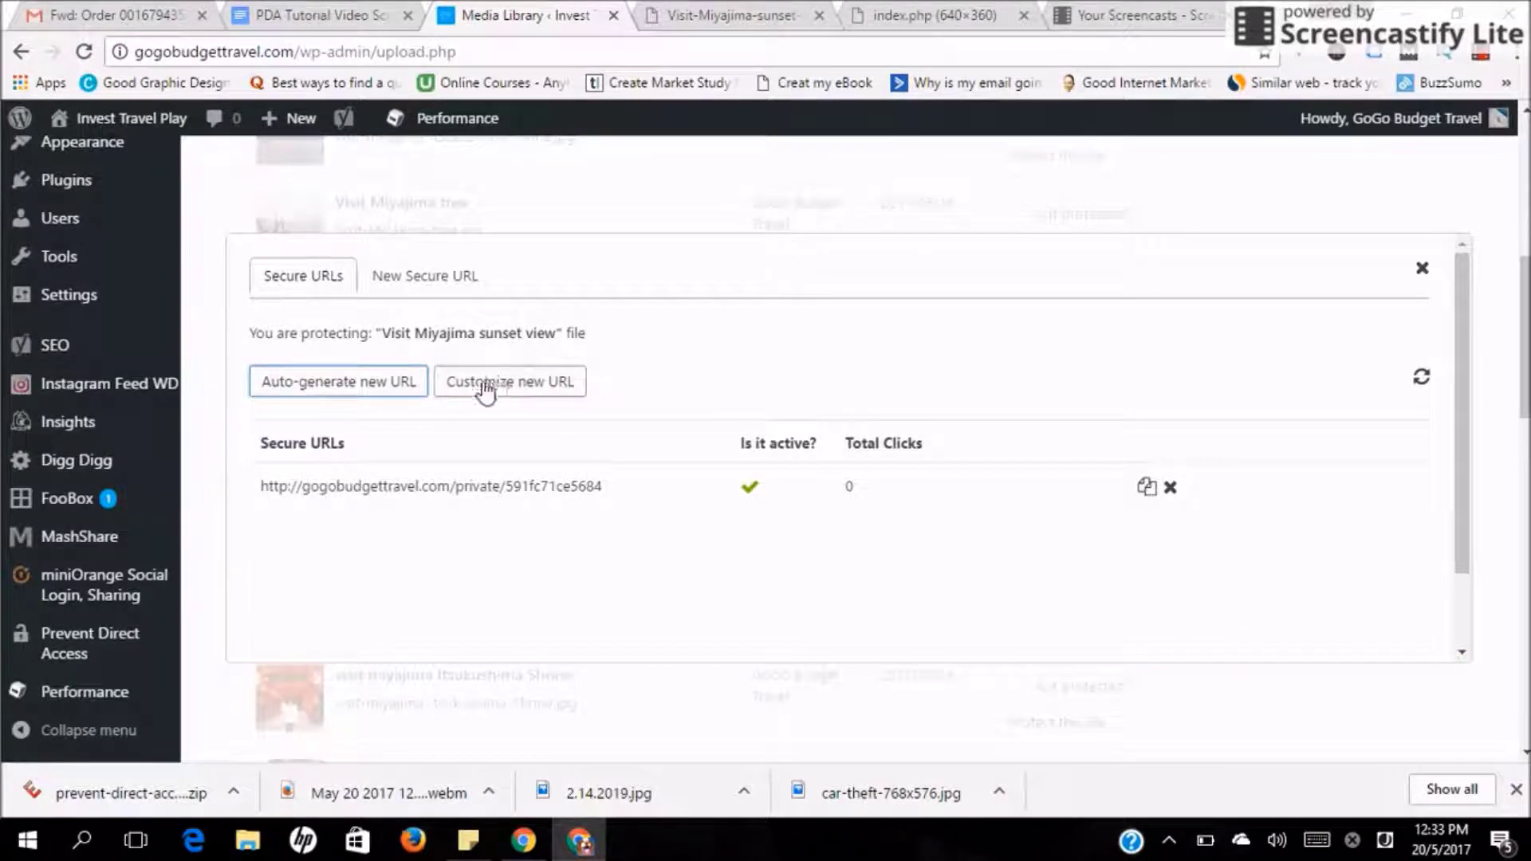
pyautogui.click(530, 390)
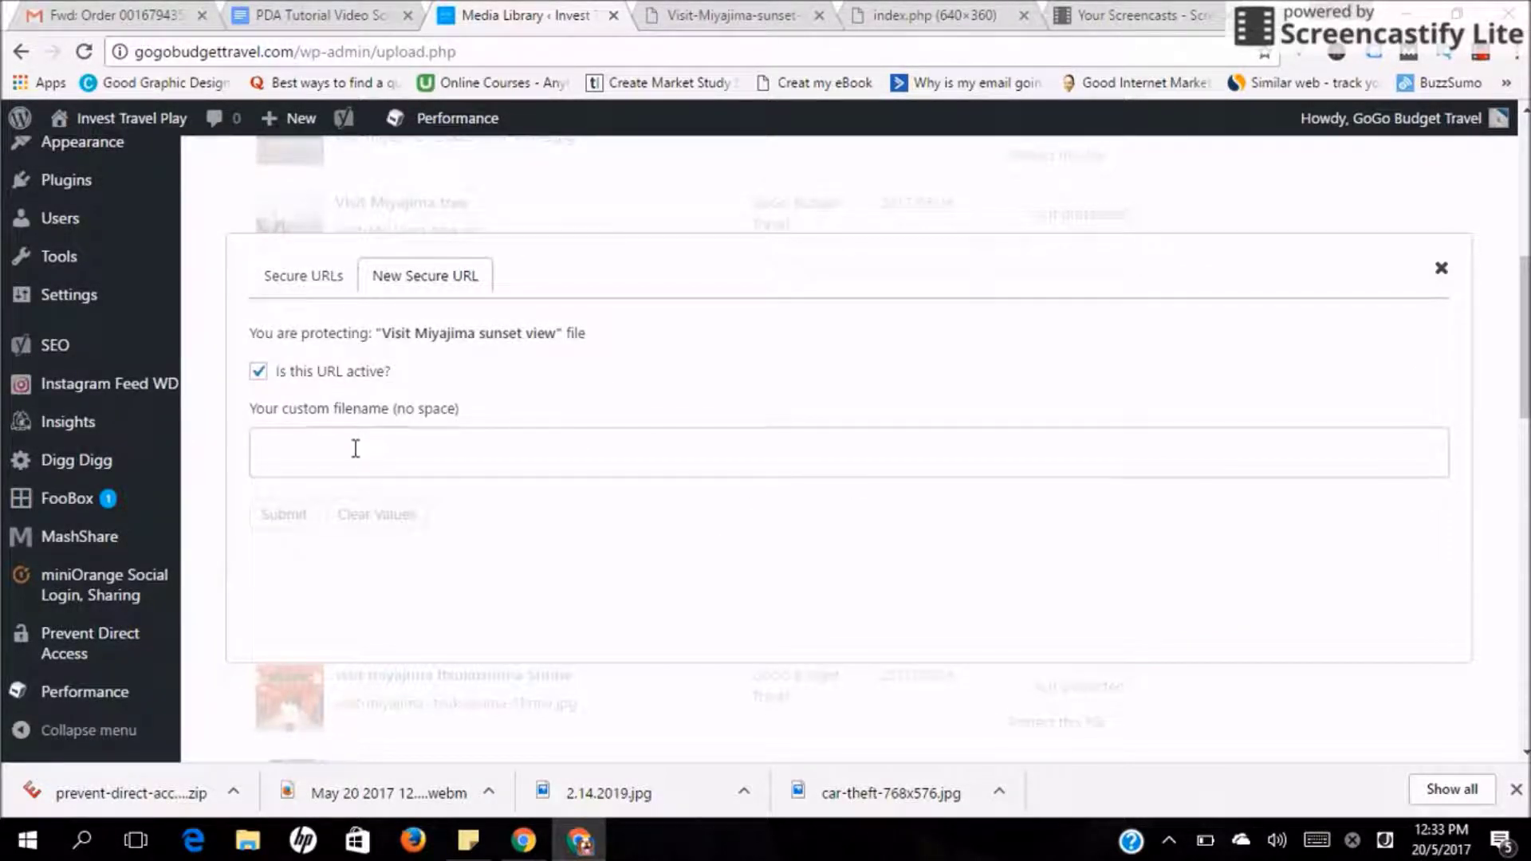
pyautogui.click(356, 449)
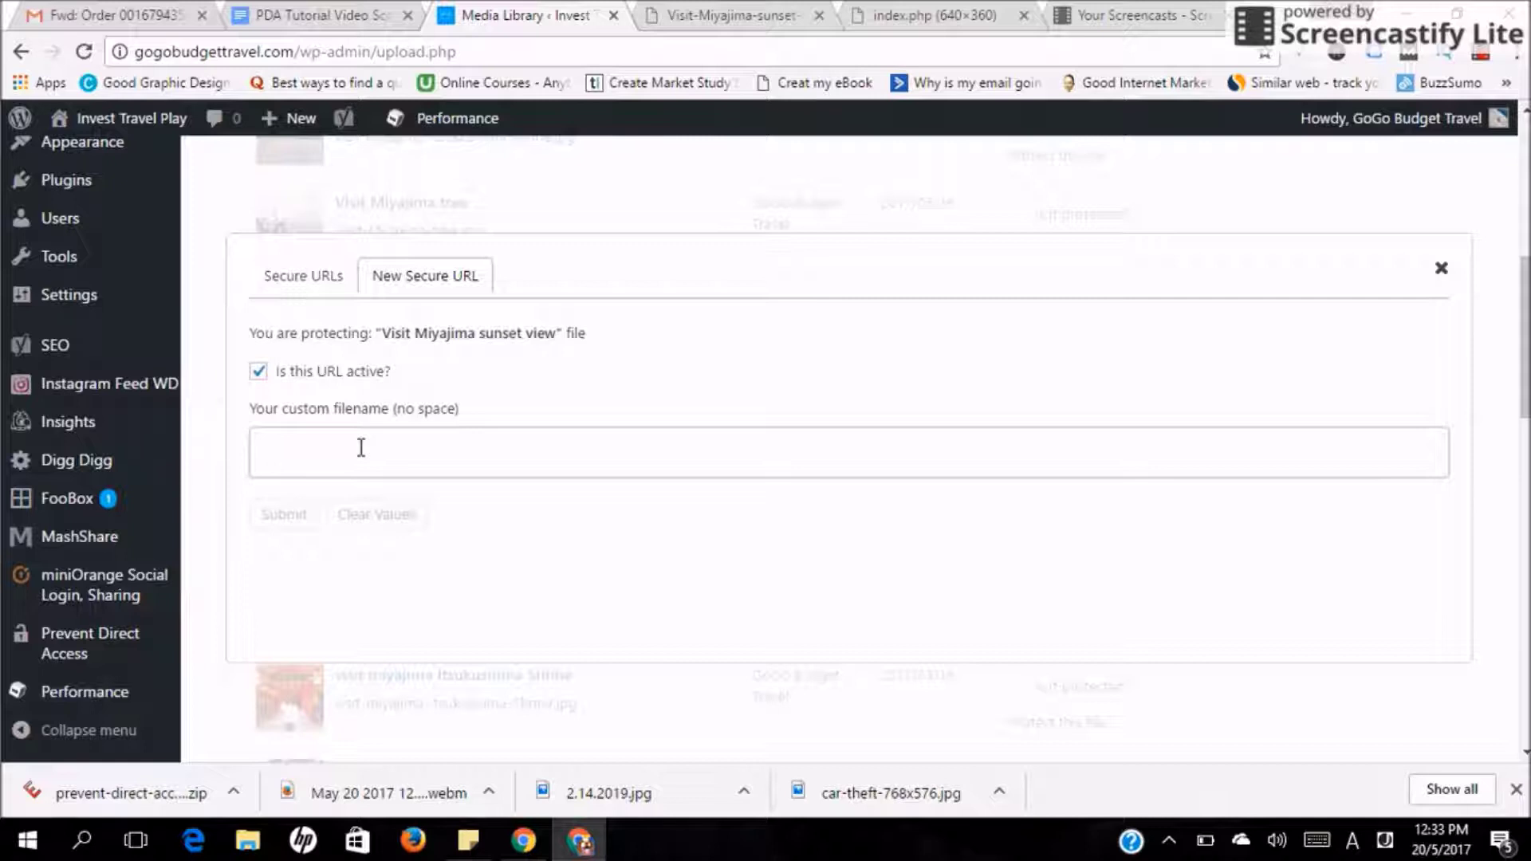
pyautogui.write('miyajima')
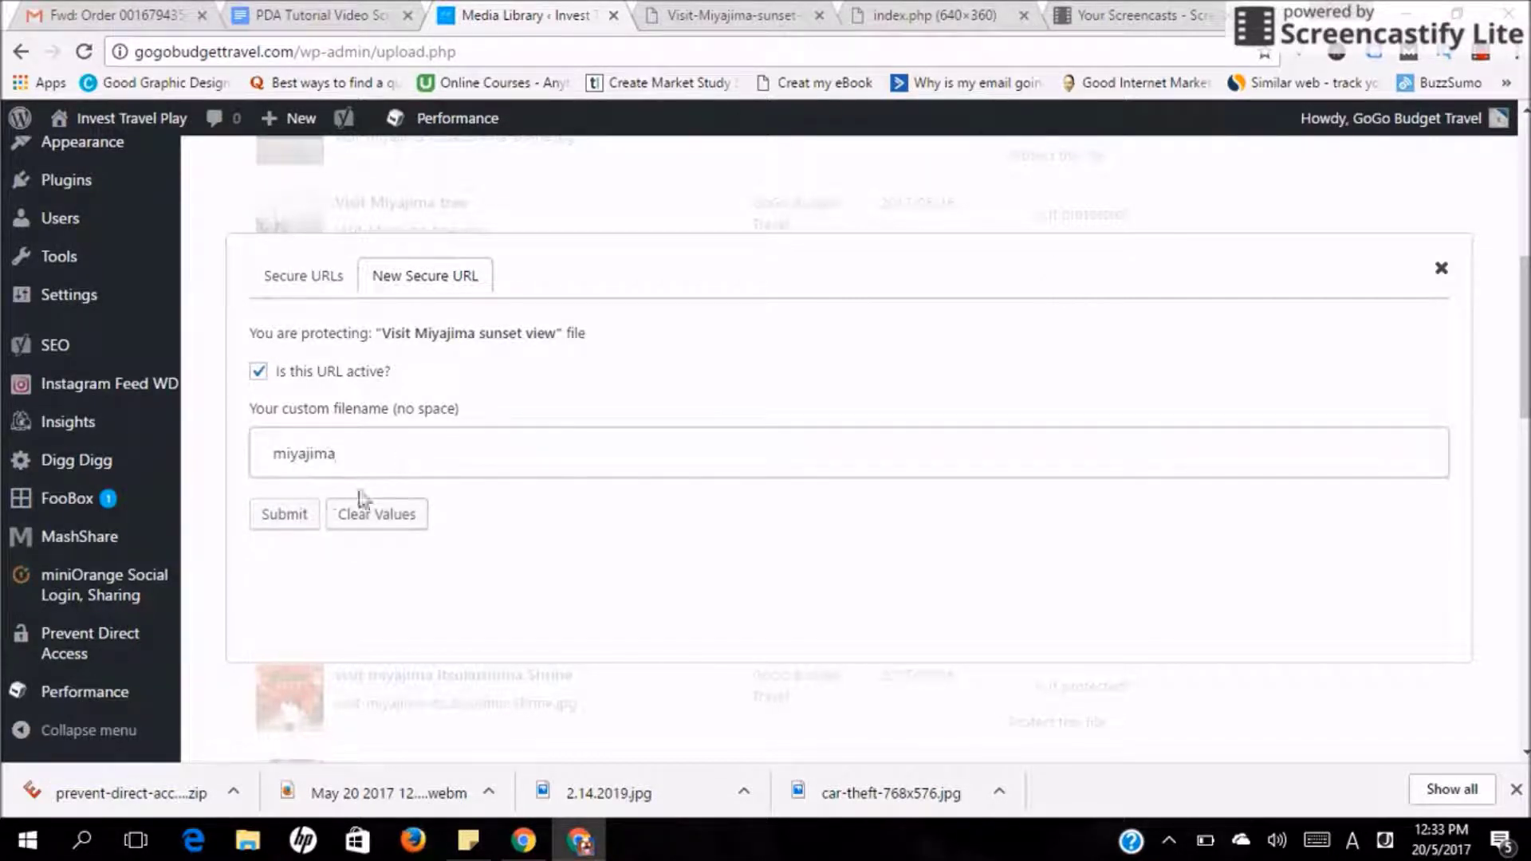
pyautogui.click(296, 528)
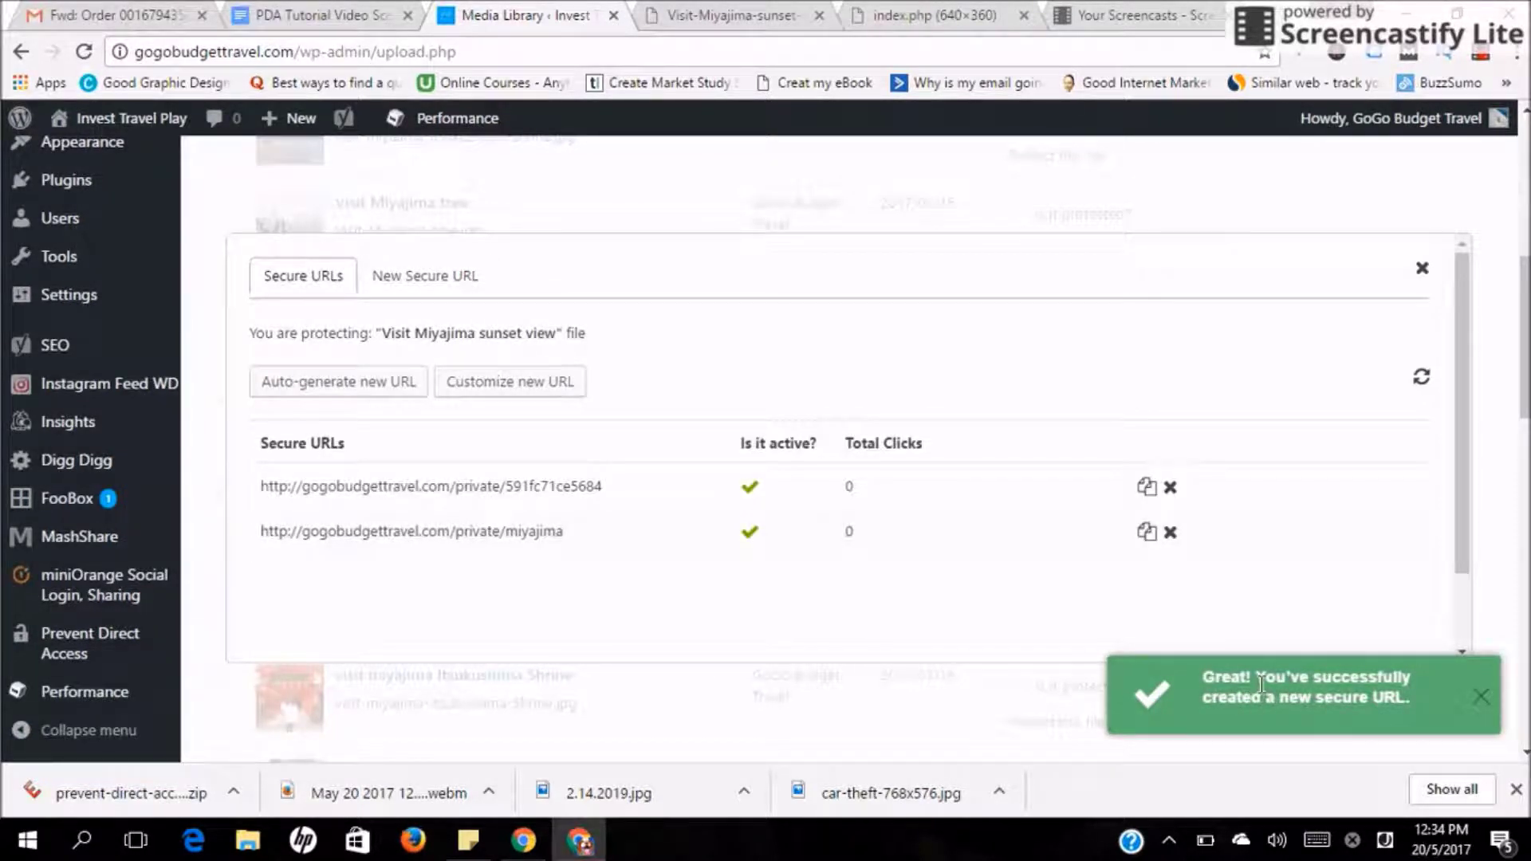
pyautogui.moveTo(1260, 683); pyautogui.dragTo(1381, 702)
# Copy the miyajima secure URL and load it in a new browser tab to display the sunset photo
pyautogui.click(1338, 700)
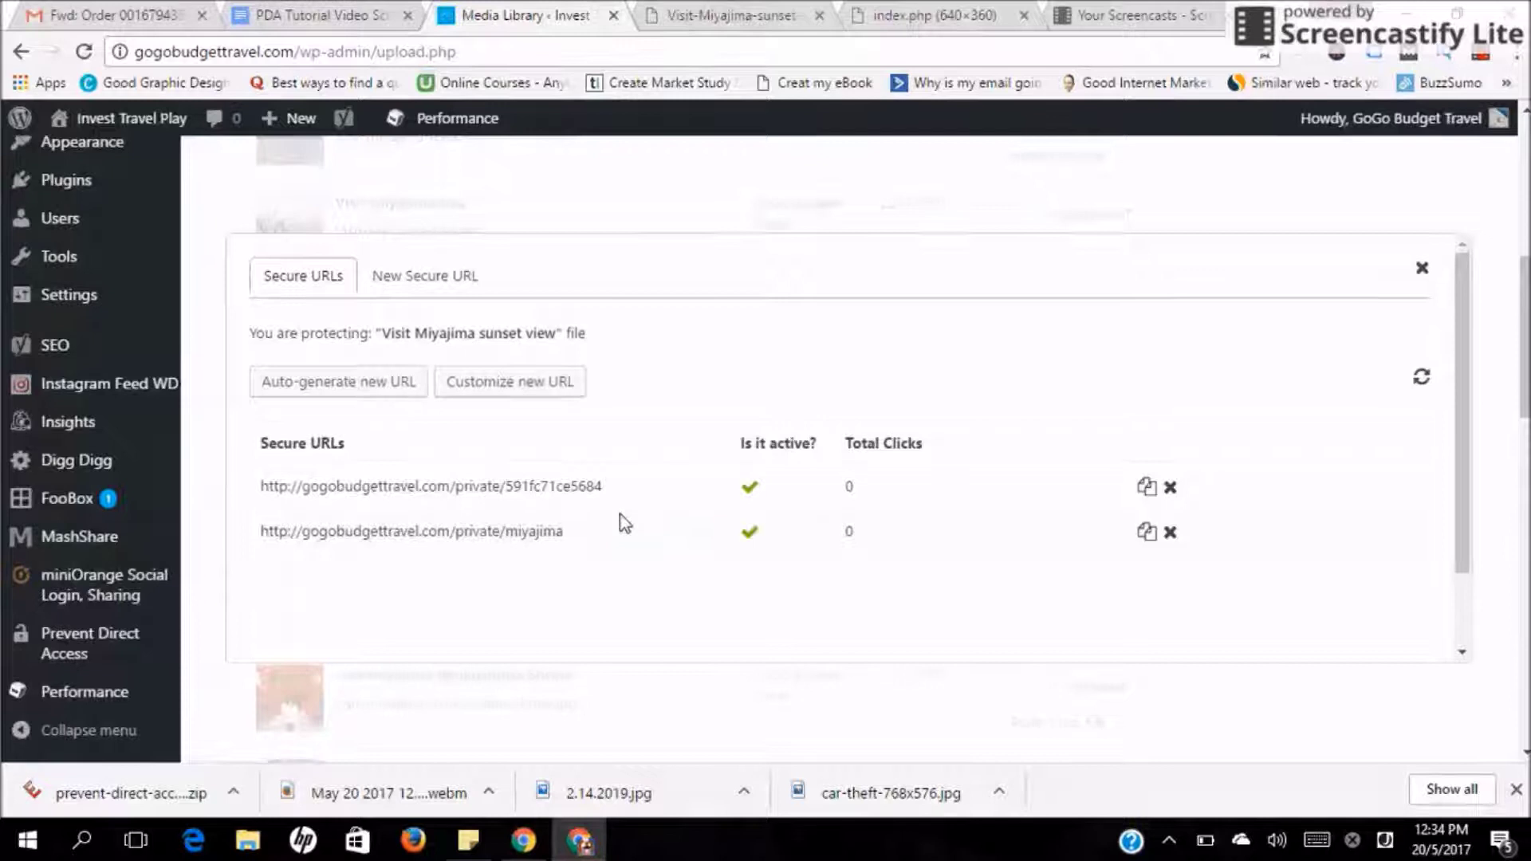
pyautogui.click(1146, 532)
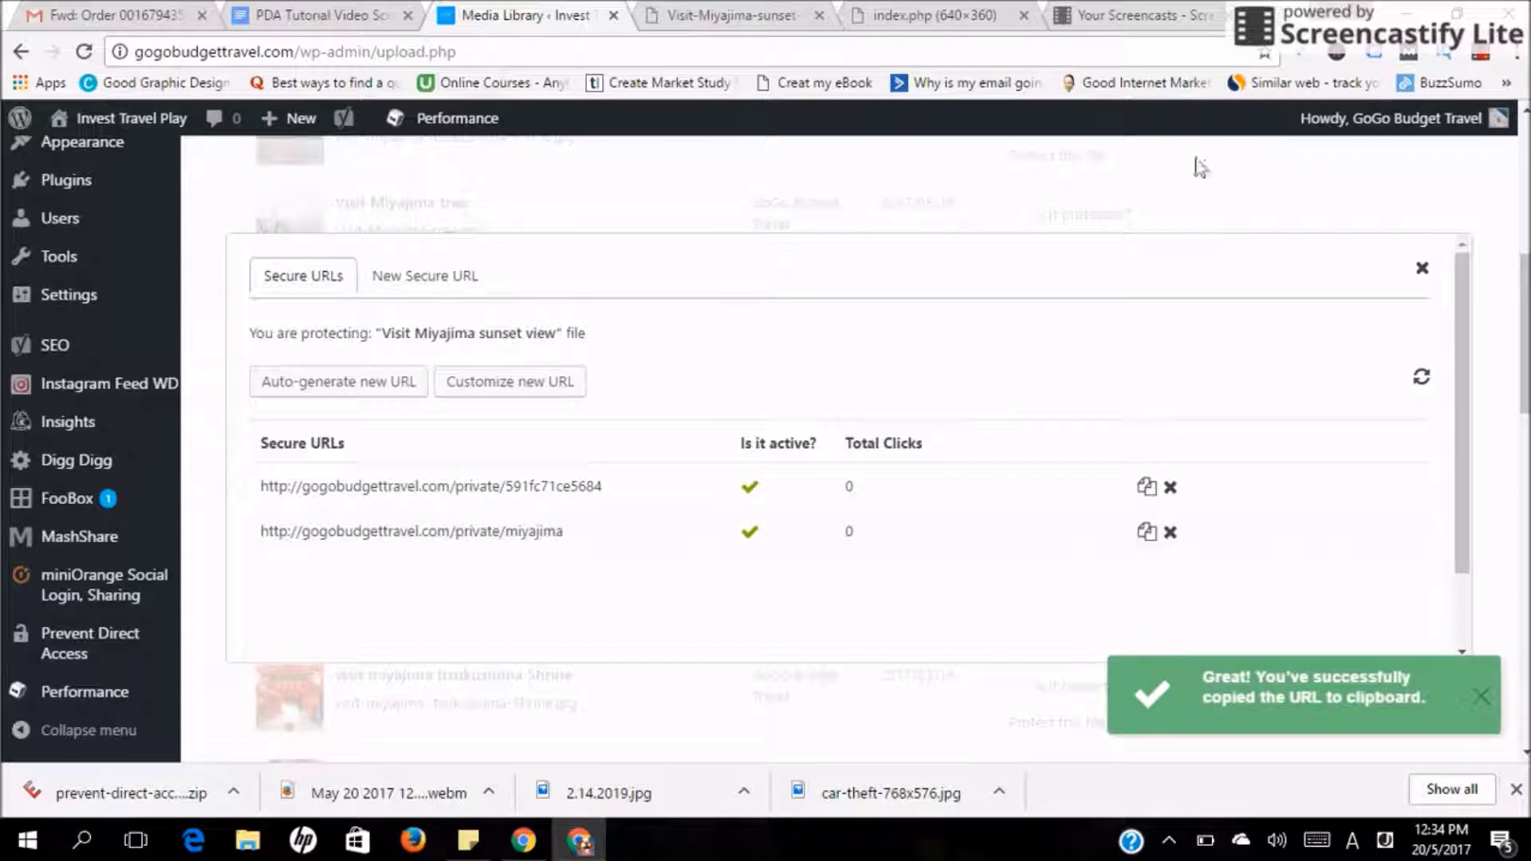
pyautogui.click(1238, 19)
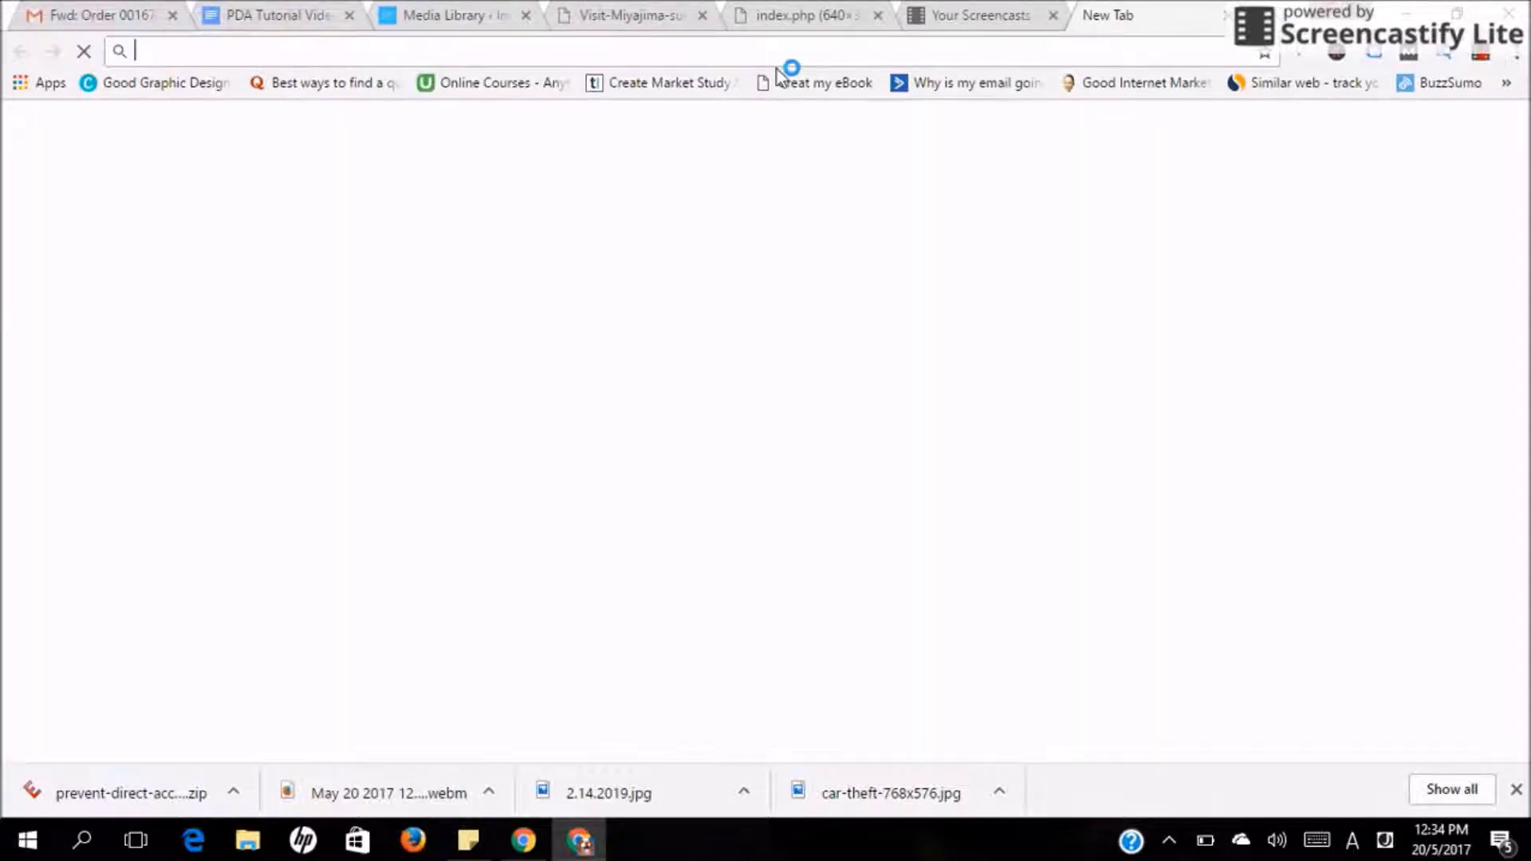
pyautogui.hotkey('ctrl', 'v')
pyautogui.press('Return')
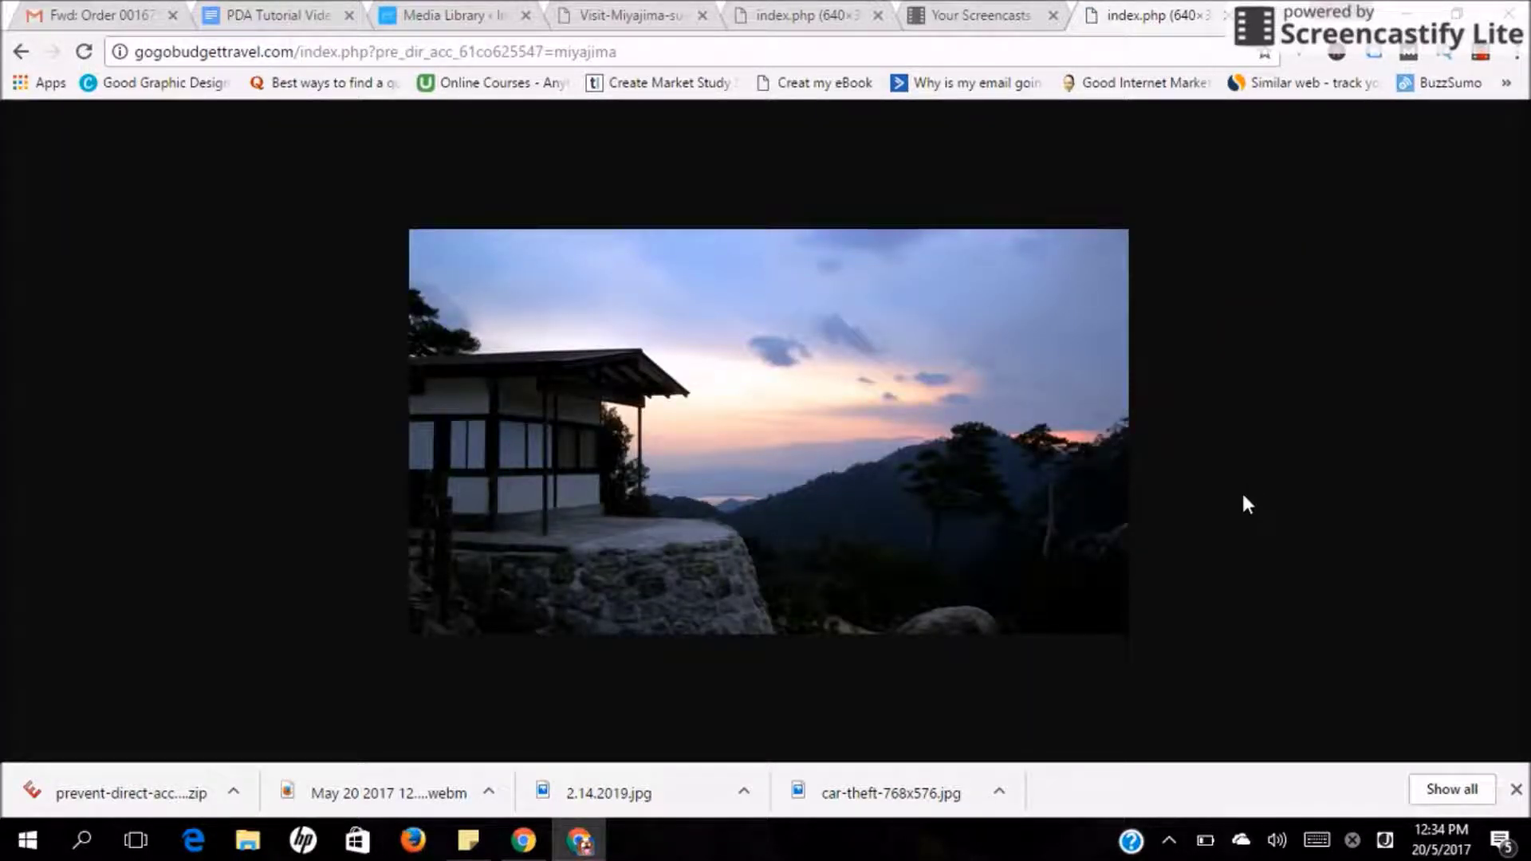
pyautogui.click(621, 9)
# Reload the direct wp-content/uploads JPG address to confirm it now returns 404 File not found
pyautogui.click(716, 51)
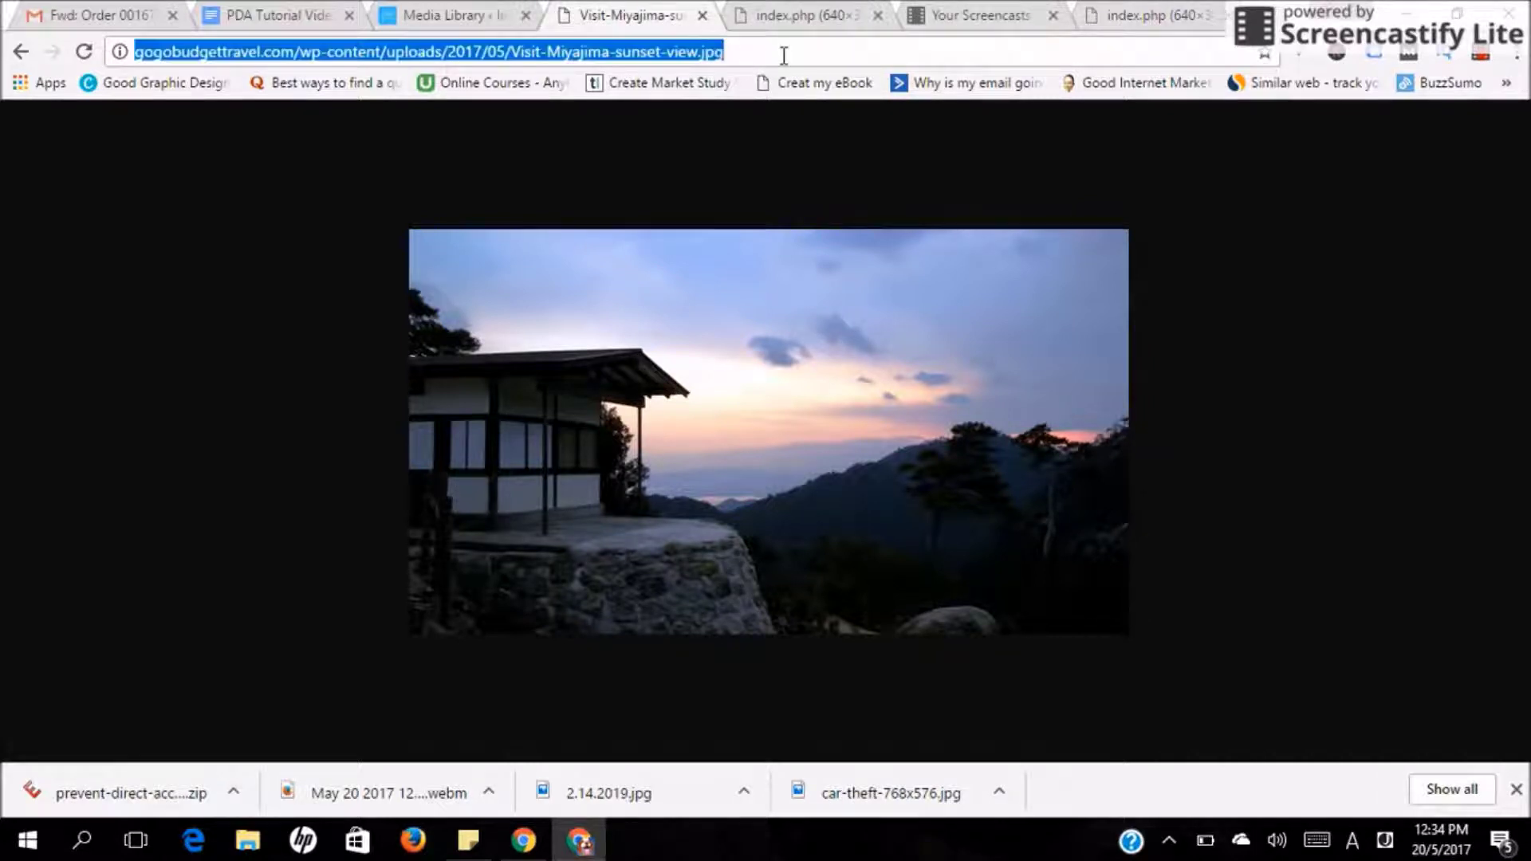
pyautogui.click(82, 52)
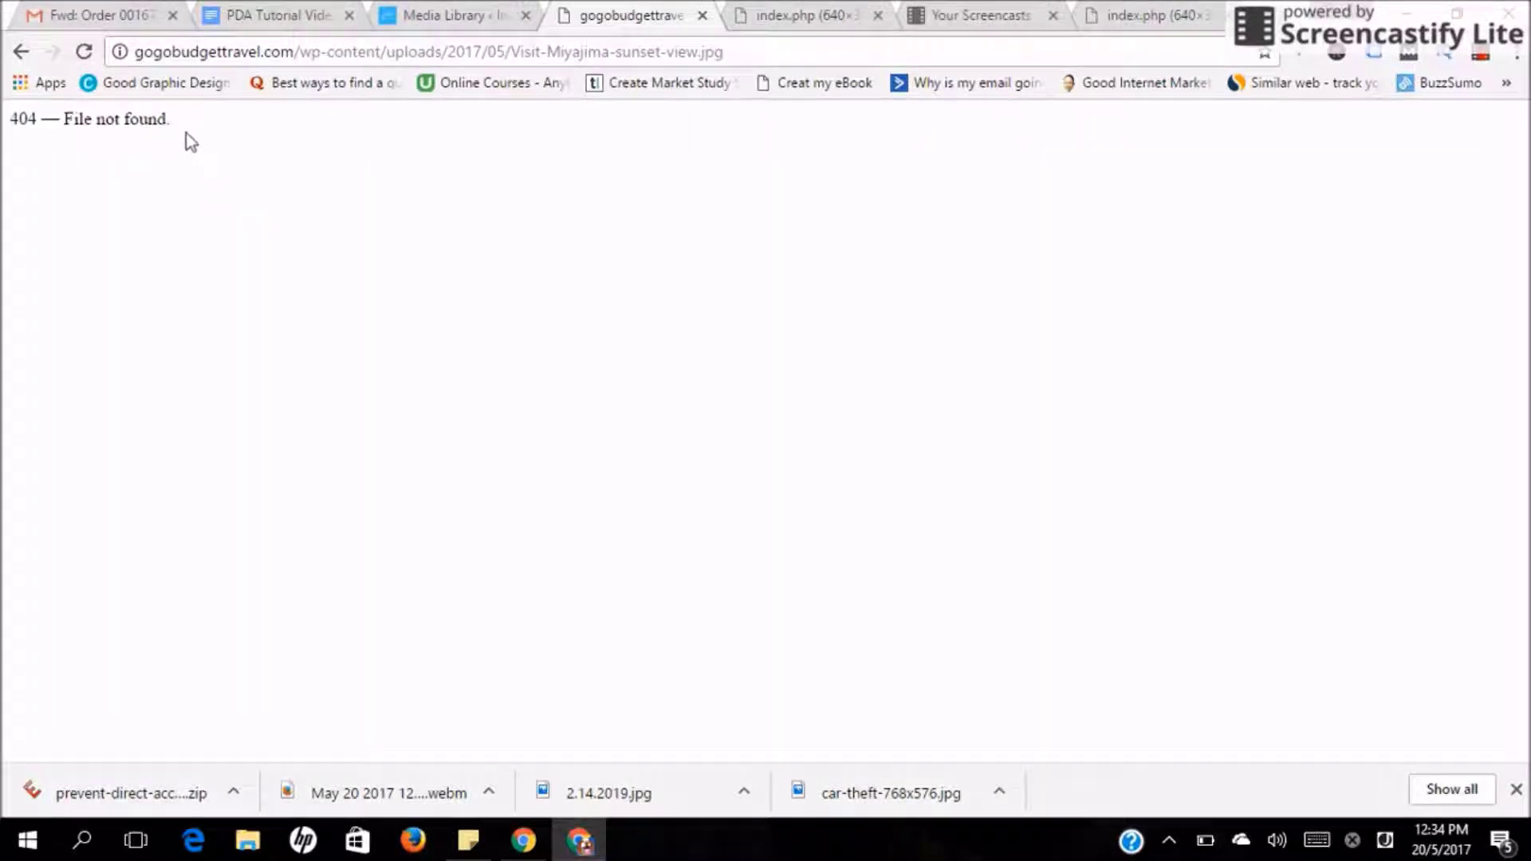
pyautogui.moveTo(187, 132); pyautogui.dragTo(8, 118)
pyautogui.click(165, 160)
pyautogui.click(1137, 17)
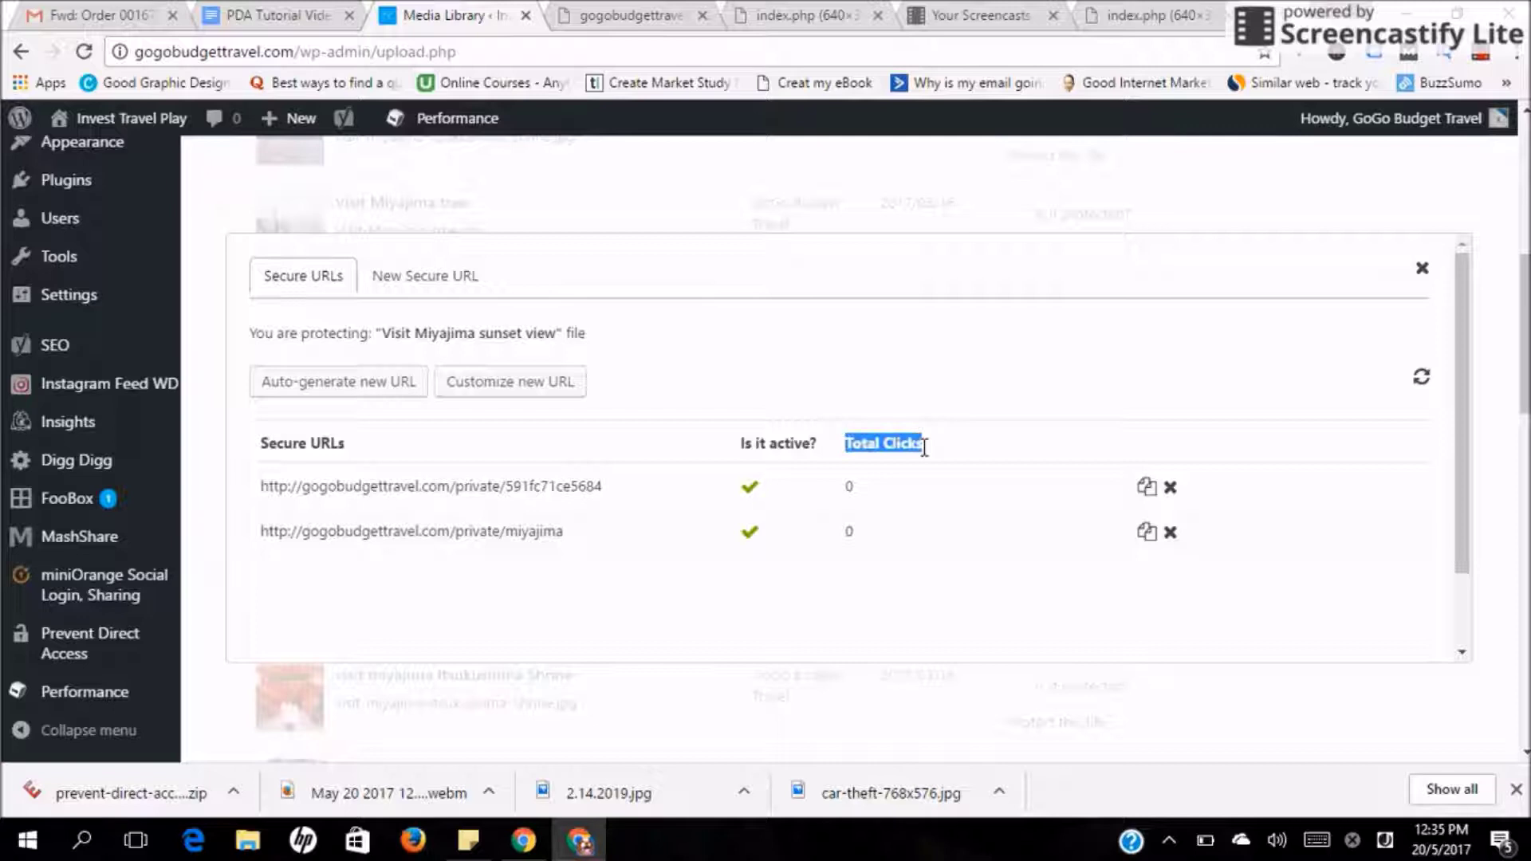
# Reload the miyajima secure link, then refresh the Secure URLs table to see its click count rise
pyautogui.click(927, 496)
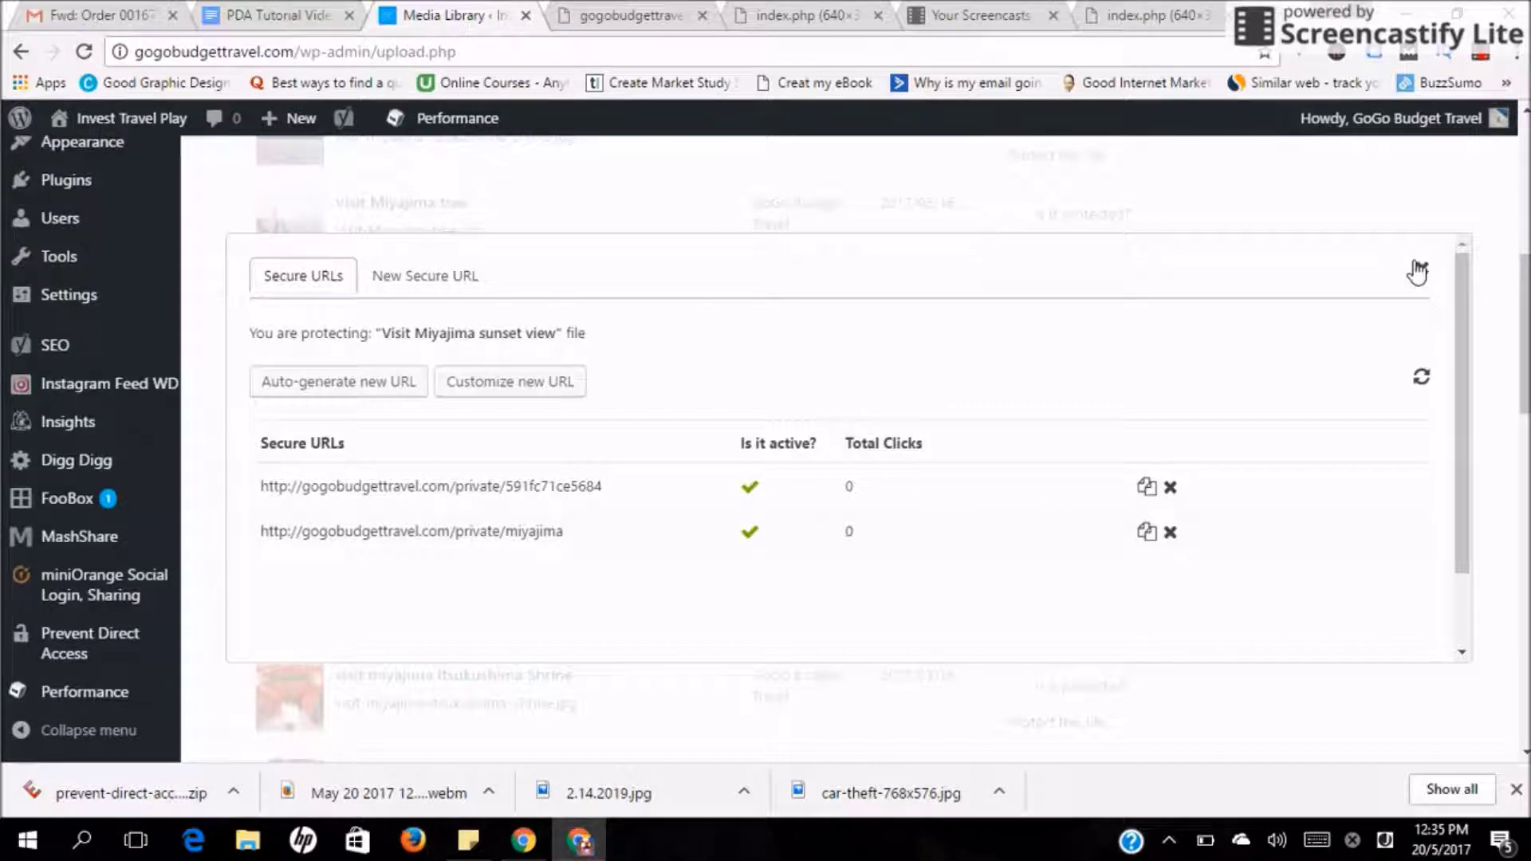
pyautogui.click(1128, 12)
pyautogui.click(795, 51)
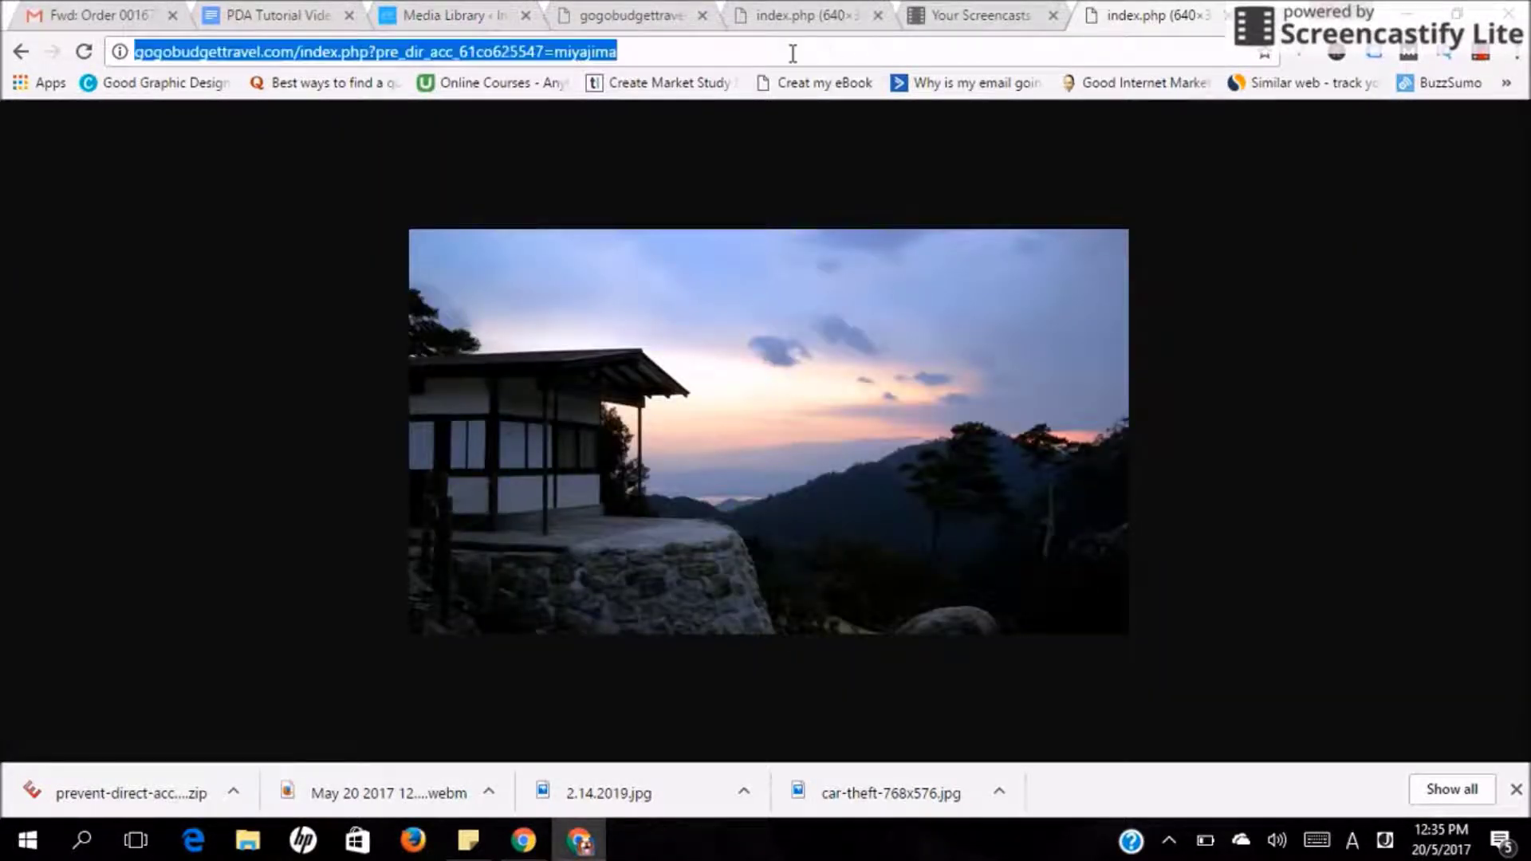
pyautogui.press('Return')
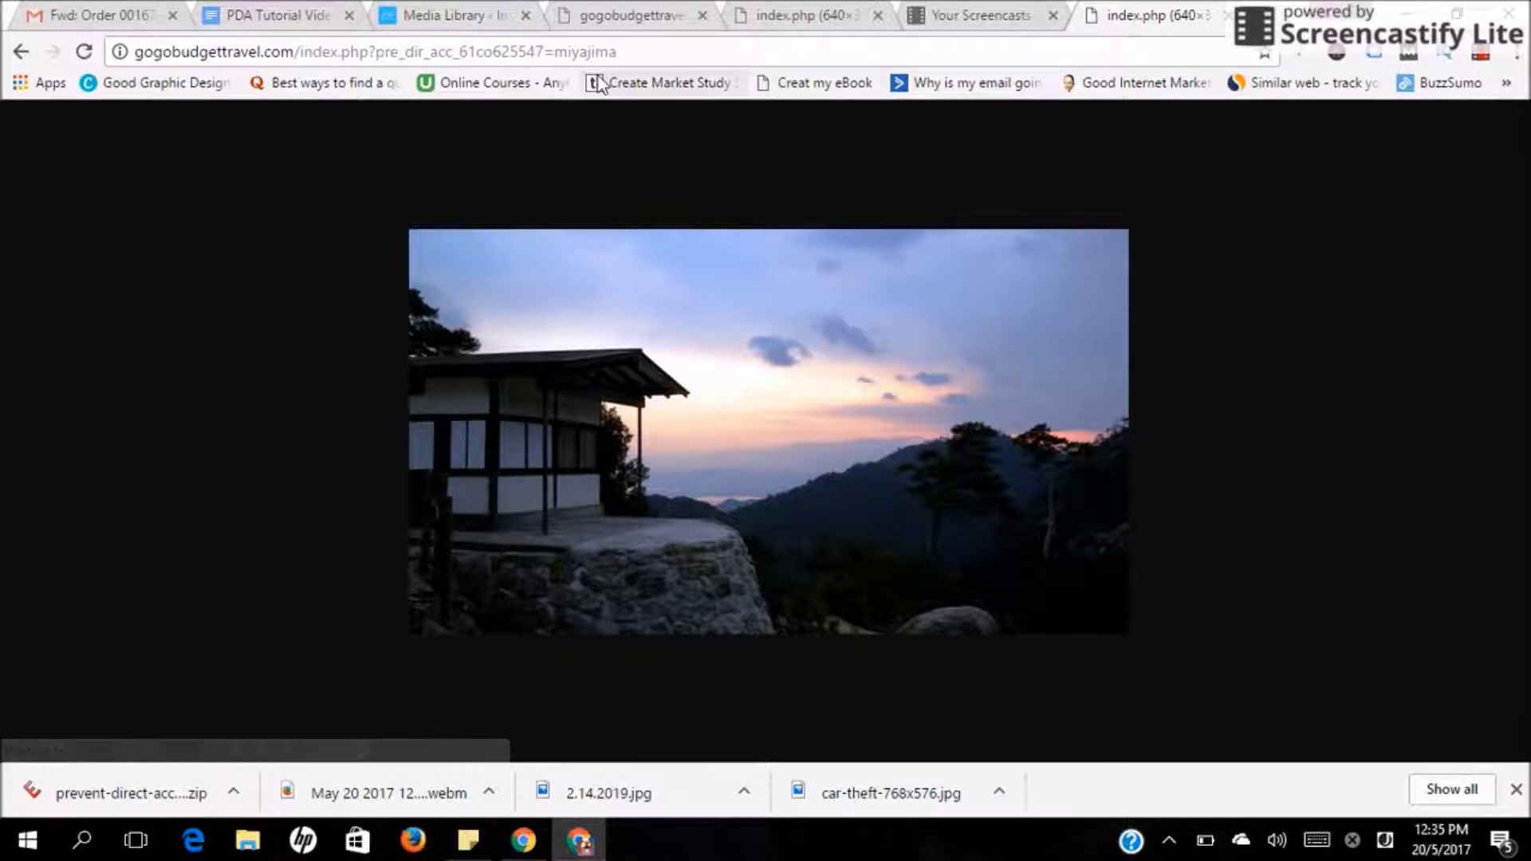
pyautogui.click(437, 15)
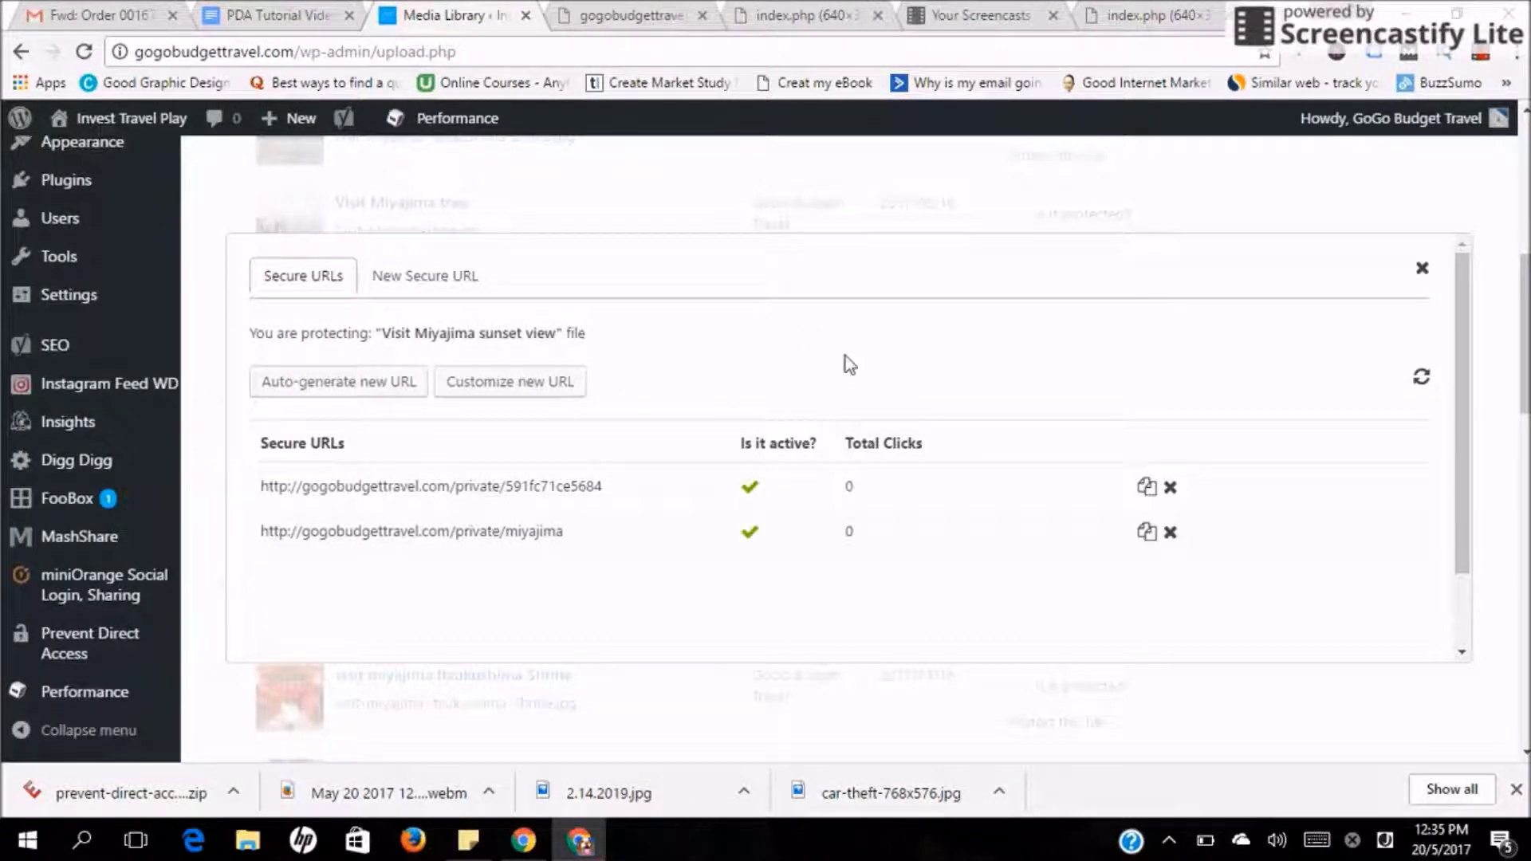
pyautogui.click(1420, 377)
pyautogui.doubleClick(858, 544)
# Reload the secure link once more and refresh the table so Total Clicks reads 3
pyautogui.click(1125, 13)
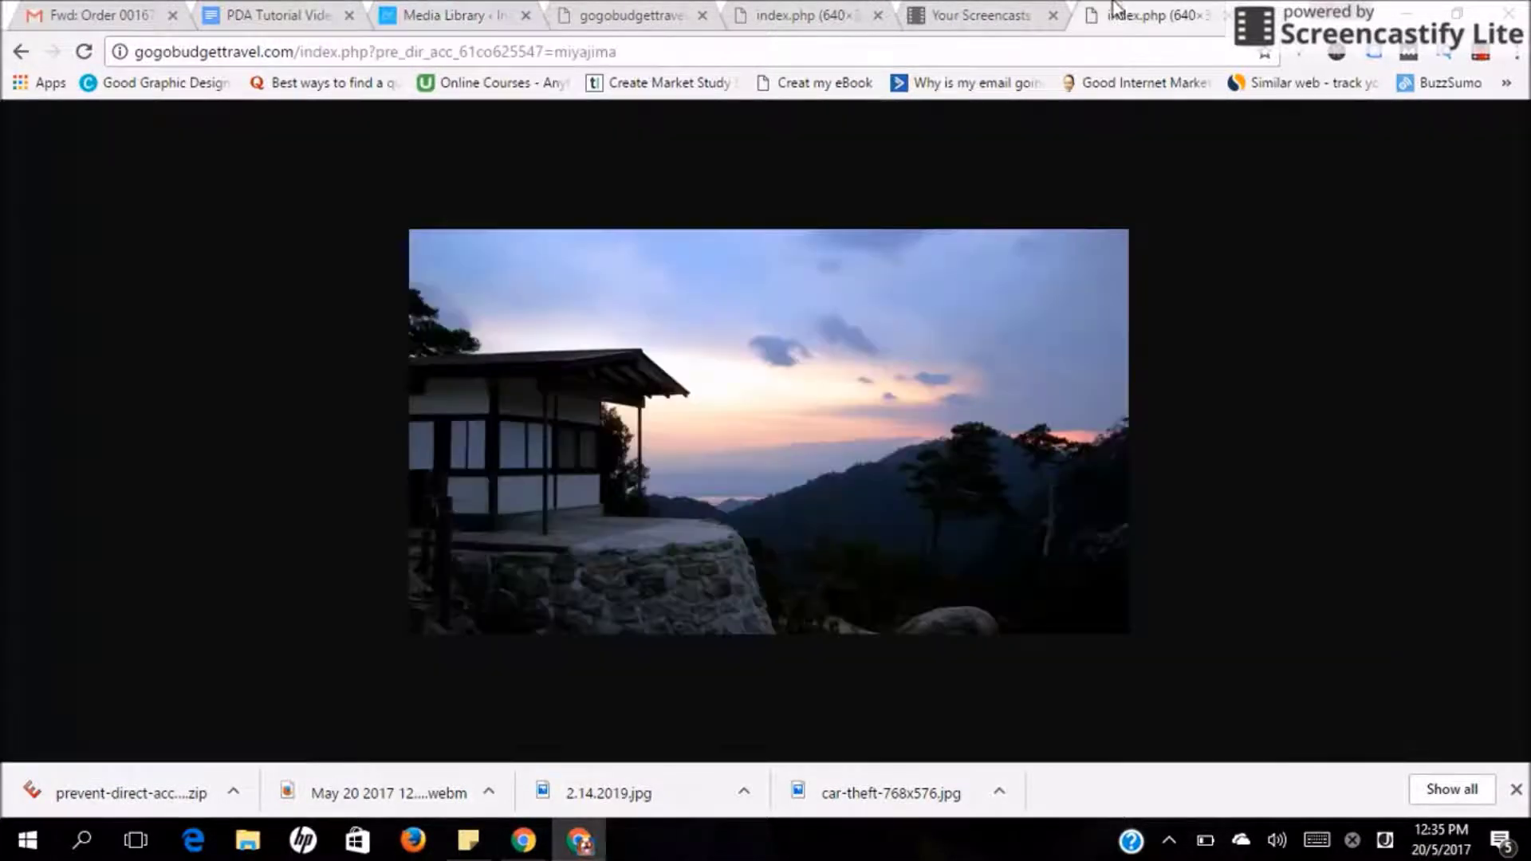
pyautogui.click(707, 51)
pyautogui.press('Return')
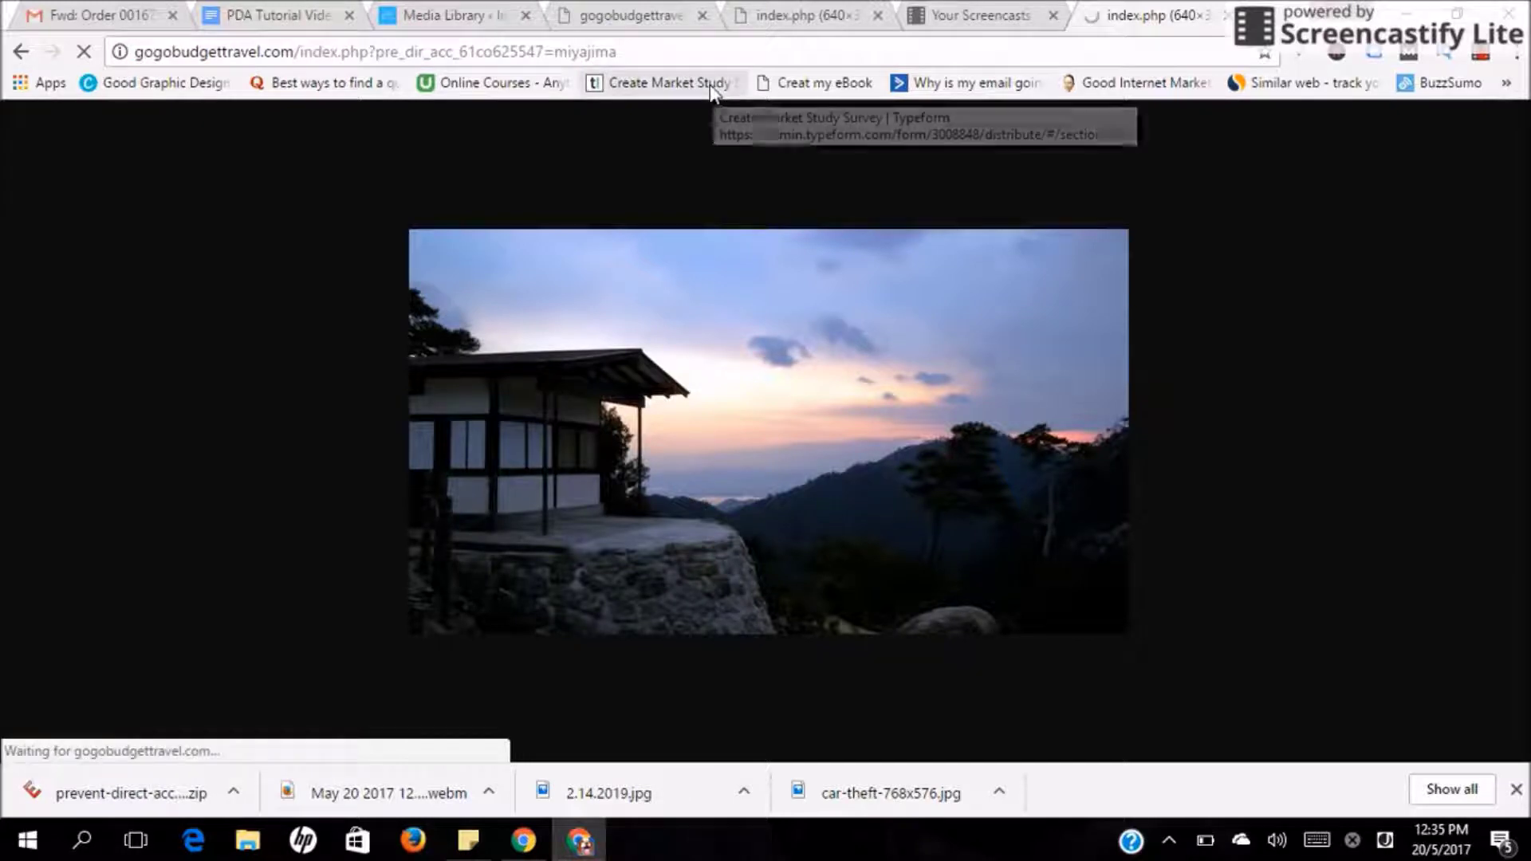
pyautogui.click(443, 16)
pyautogui.click(1421, 377)
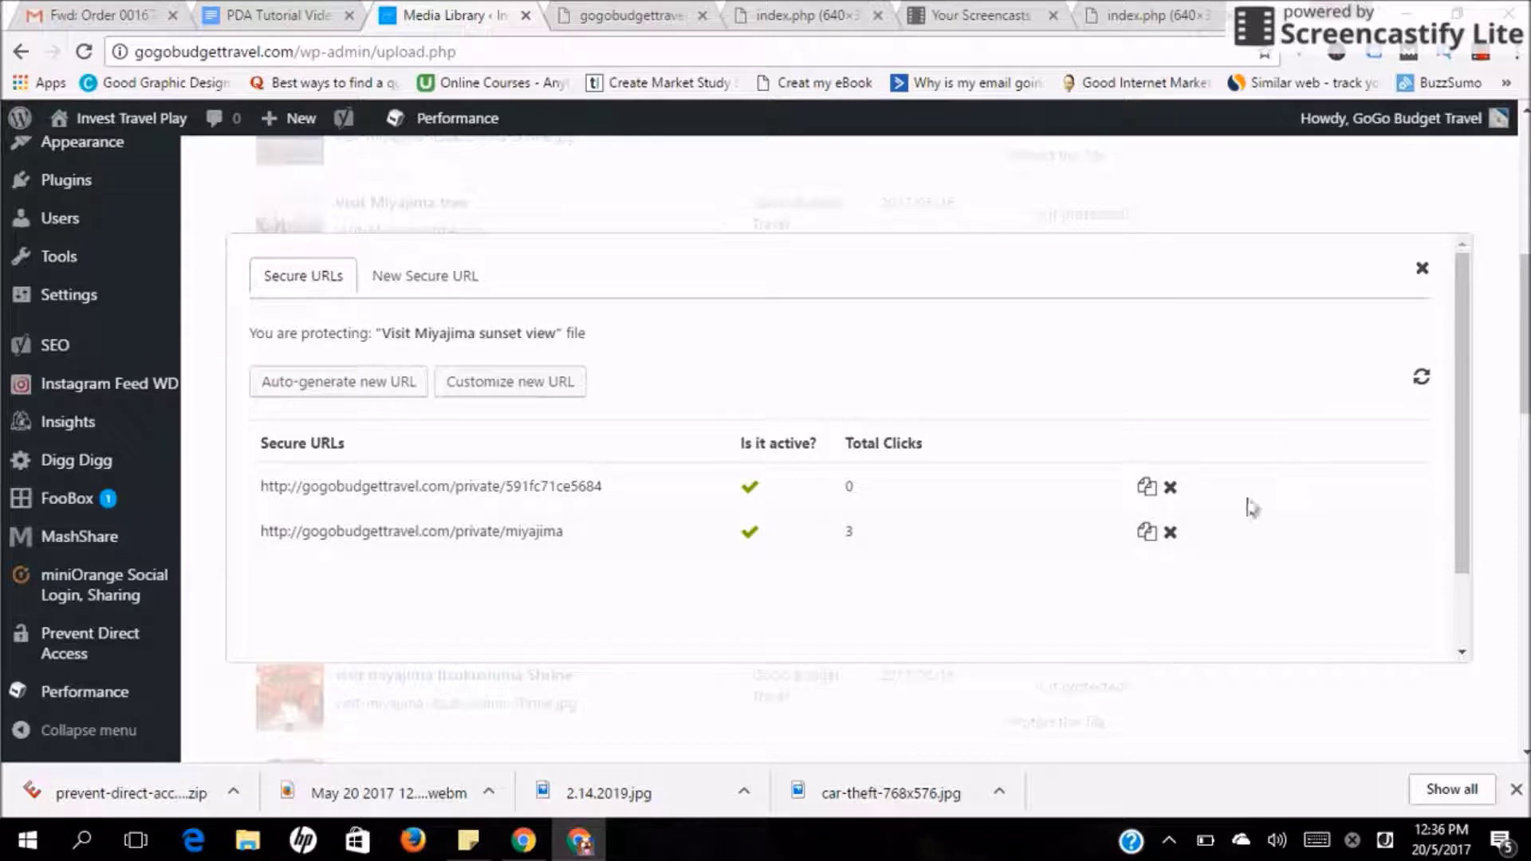
# Delete the auto-generated secure URL, confirming with Yes, and close the Secure URLs dialog
pyautogui.click(1170, 488)
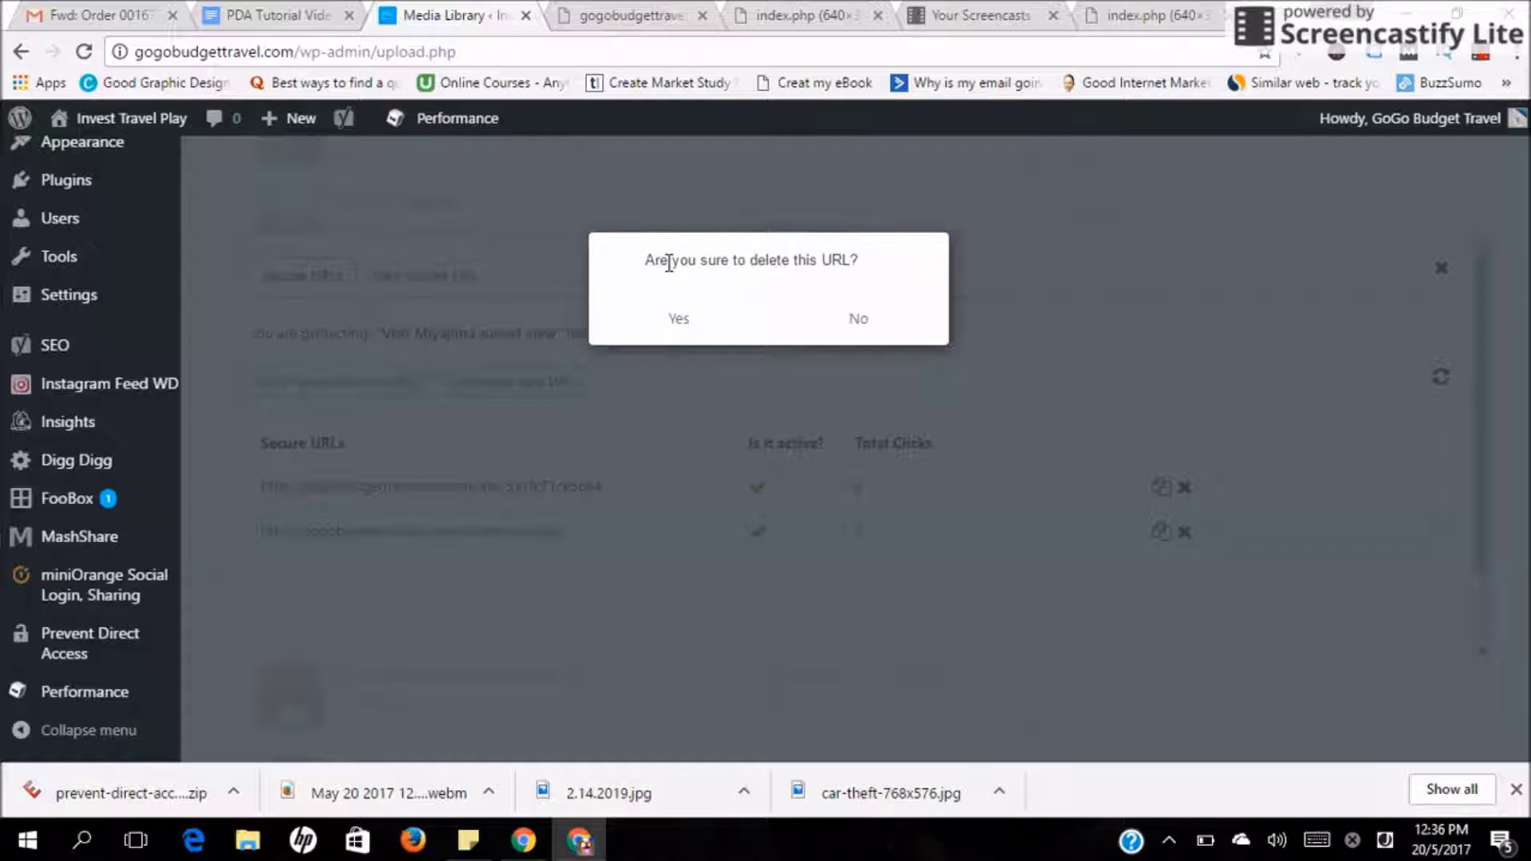
pyautogui.click(688, 323)
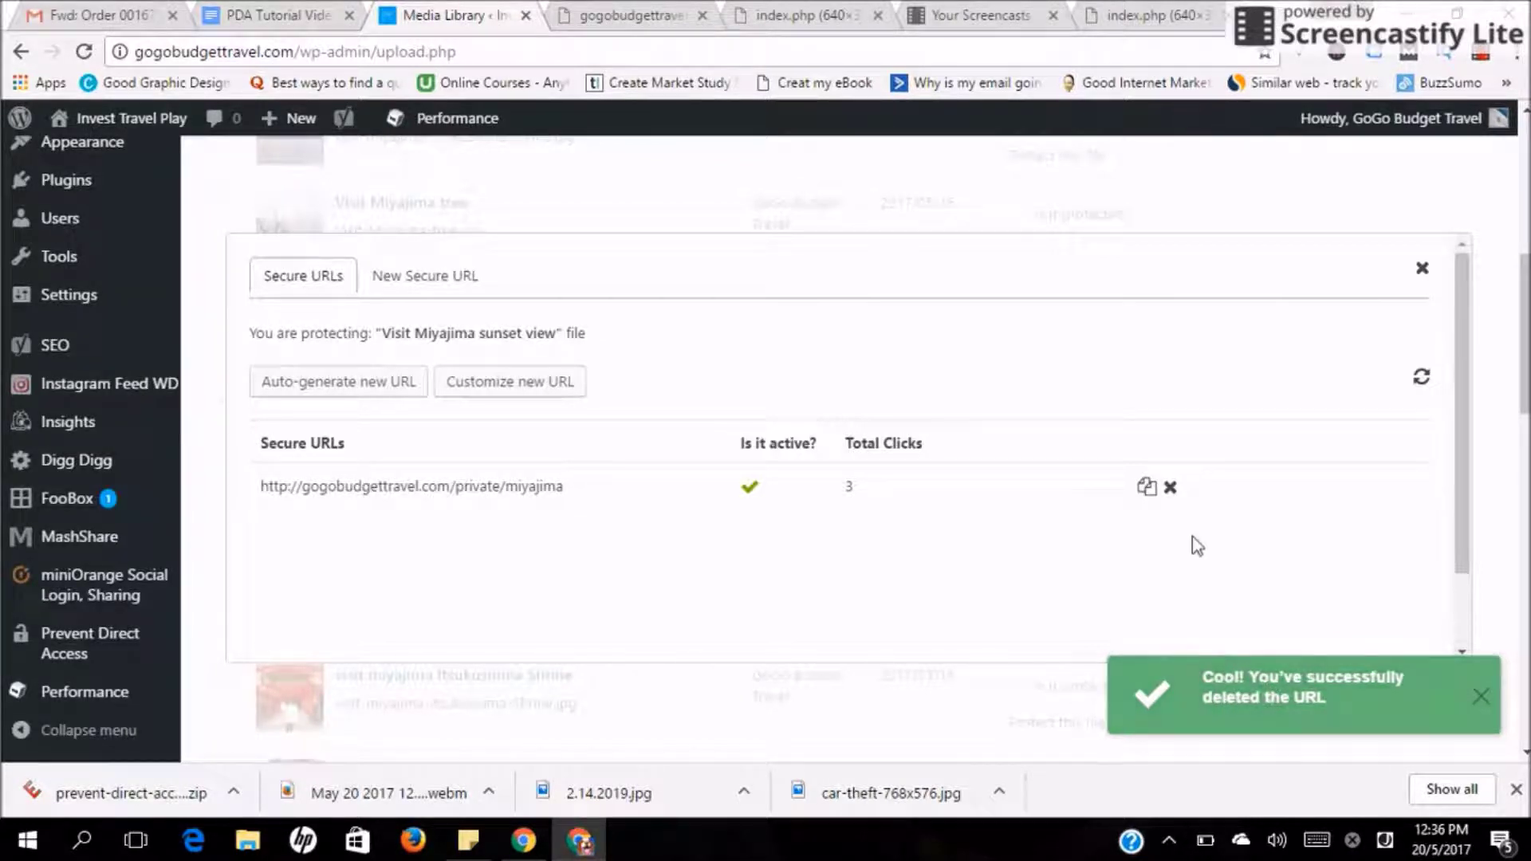
pyautogui.click(1169, 486)
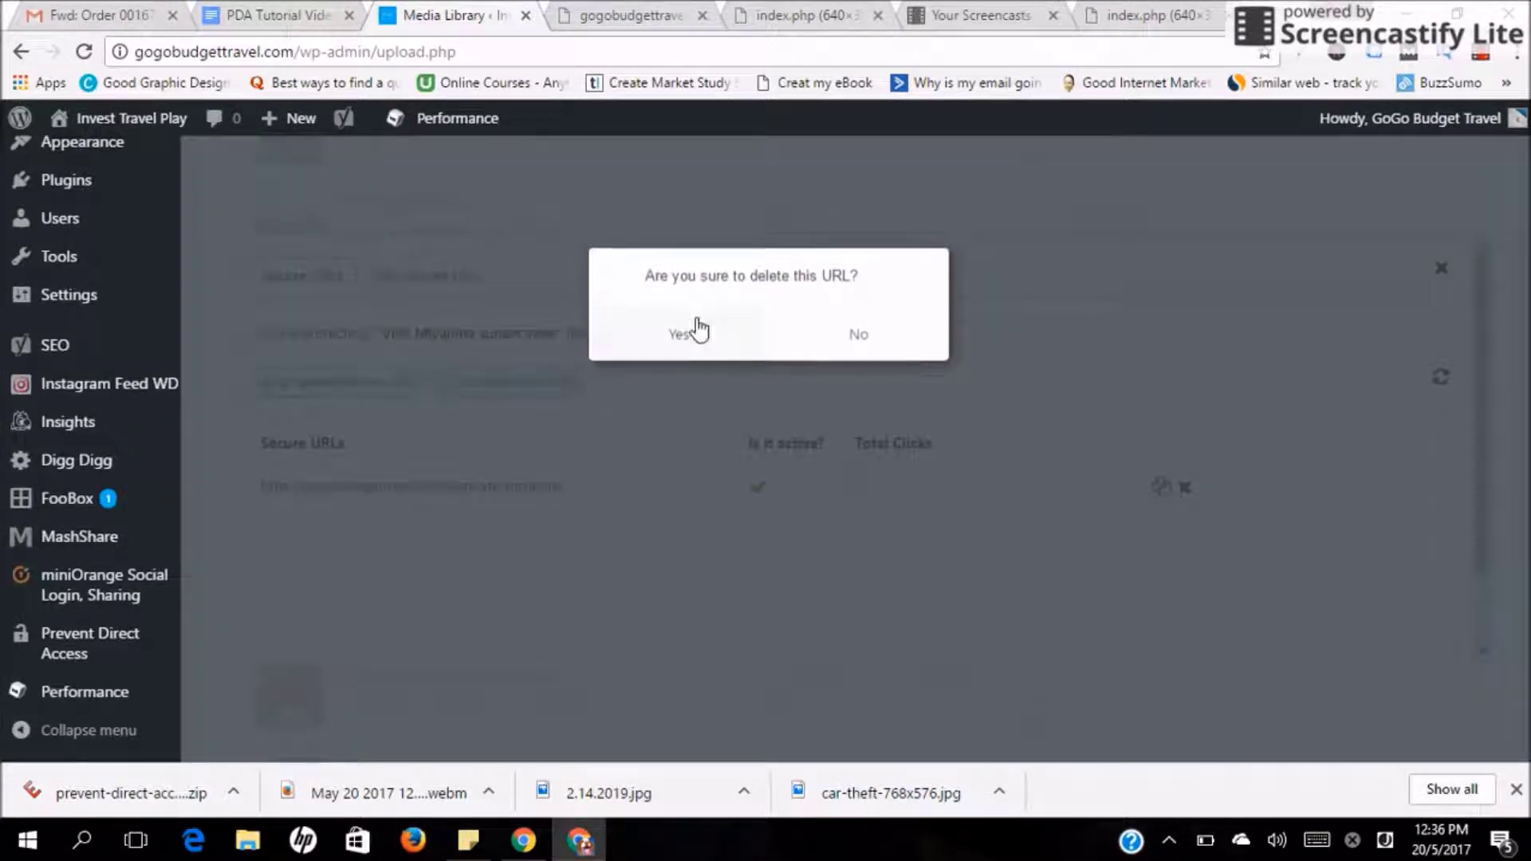
pyautogui.click(698, 329)
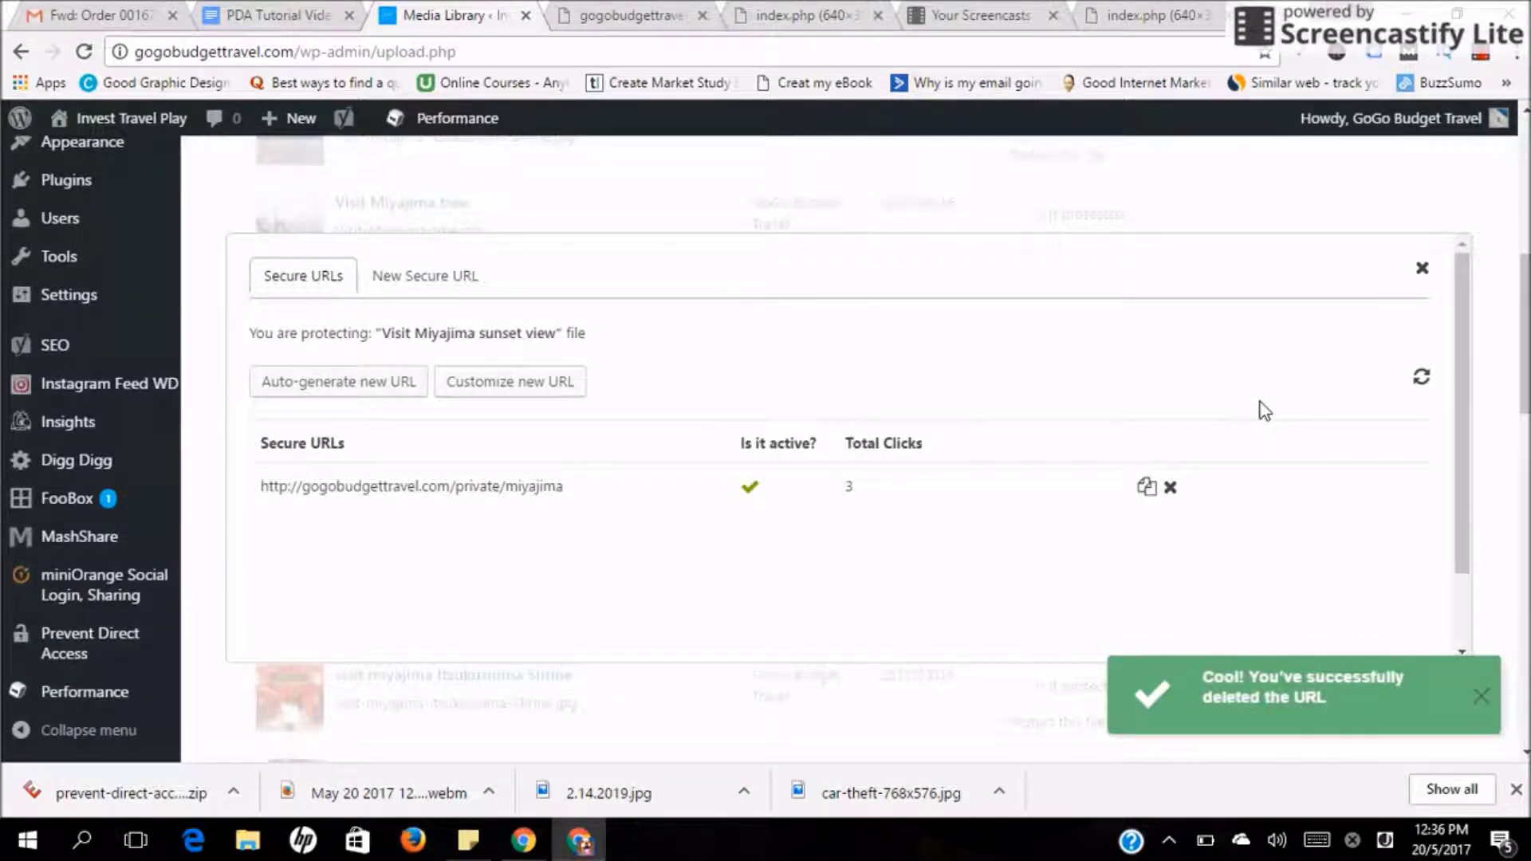
pyautogui.click(1422, 271)
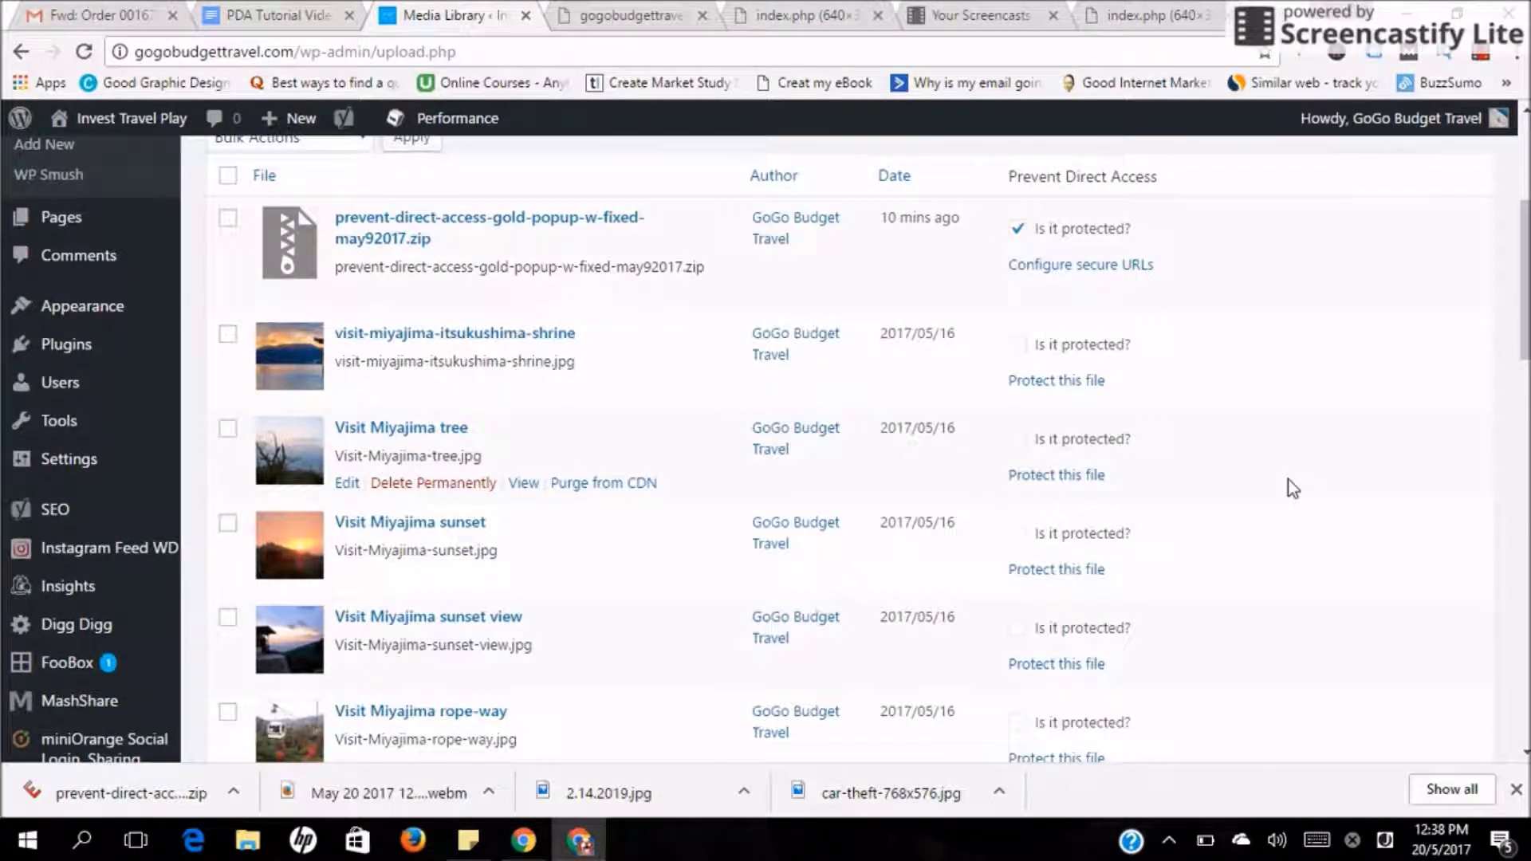
# Select the Miyajima shrine, tree, sunset, sunset view and rope-way images in the Media Library
pyautogui.click(227, 335)
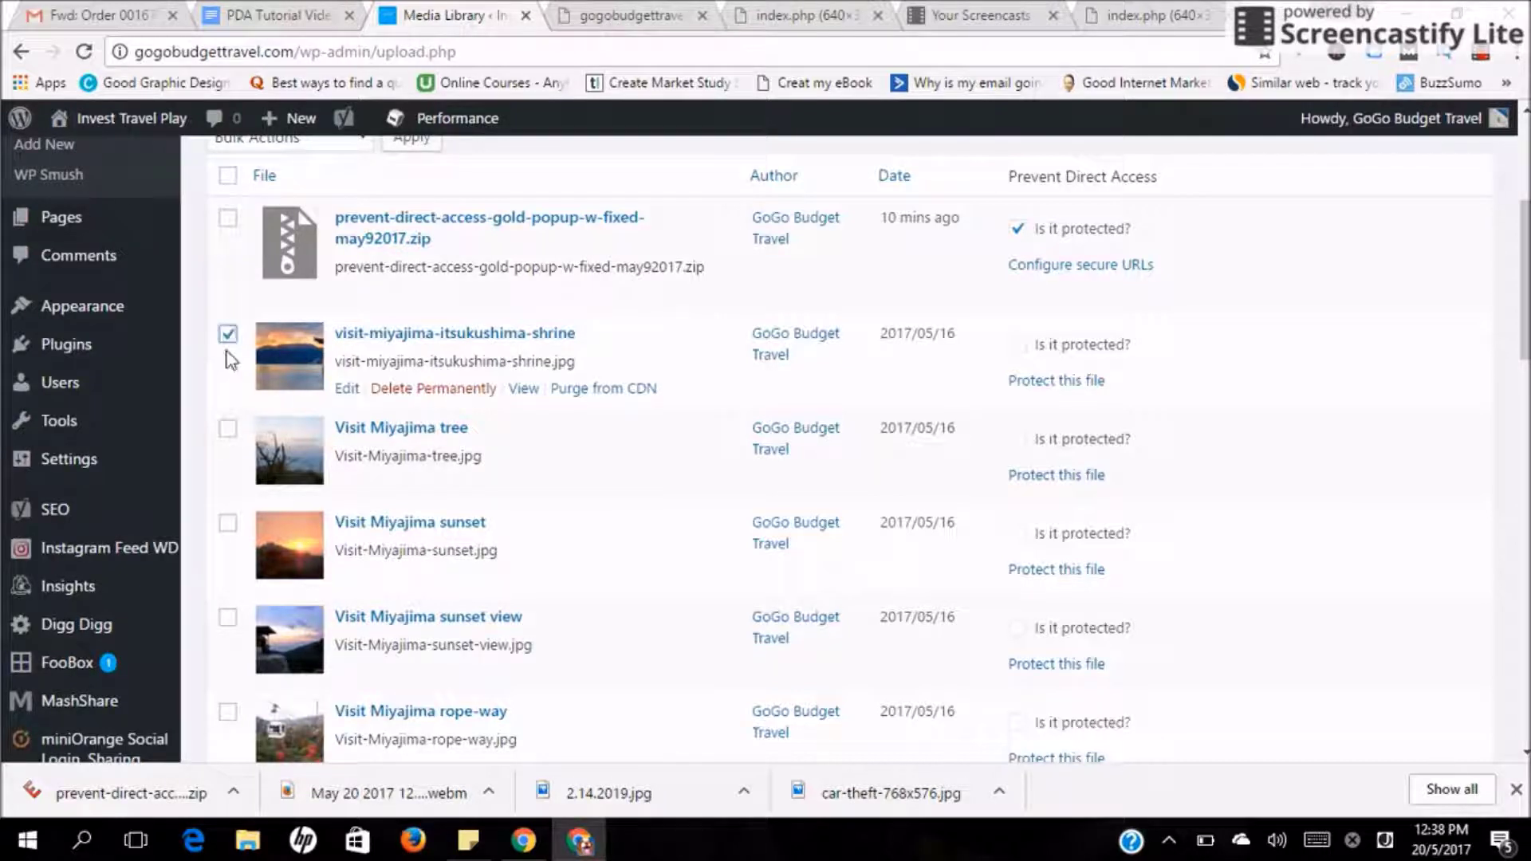
pyautogui.click(227, 428)
pyautogui.click(227, 523)
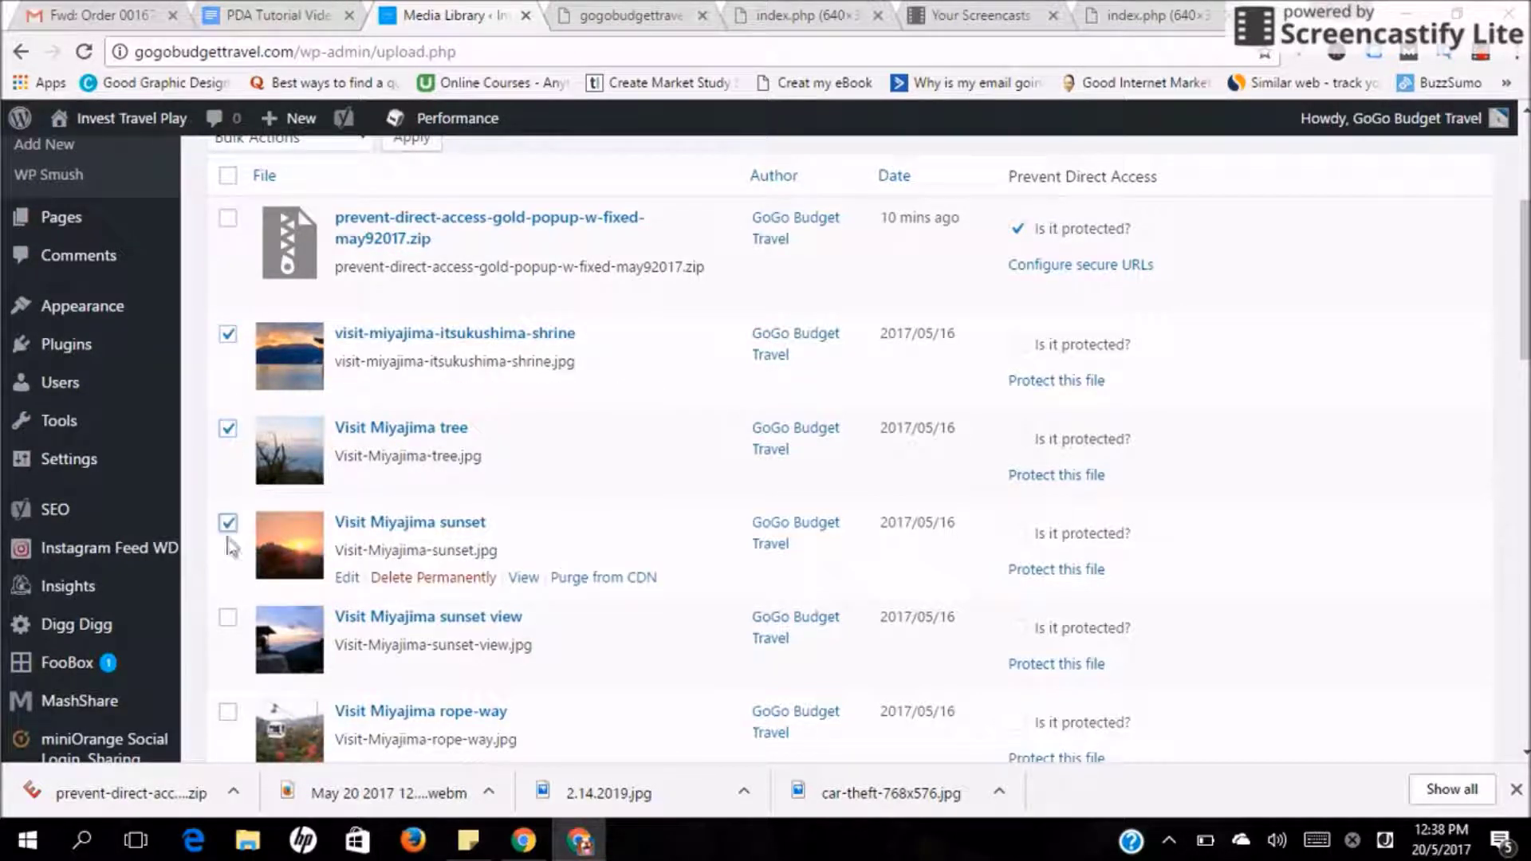
pyautogui.click(228, 619)
pyautogui.click(227, 712)
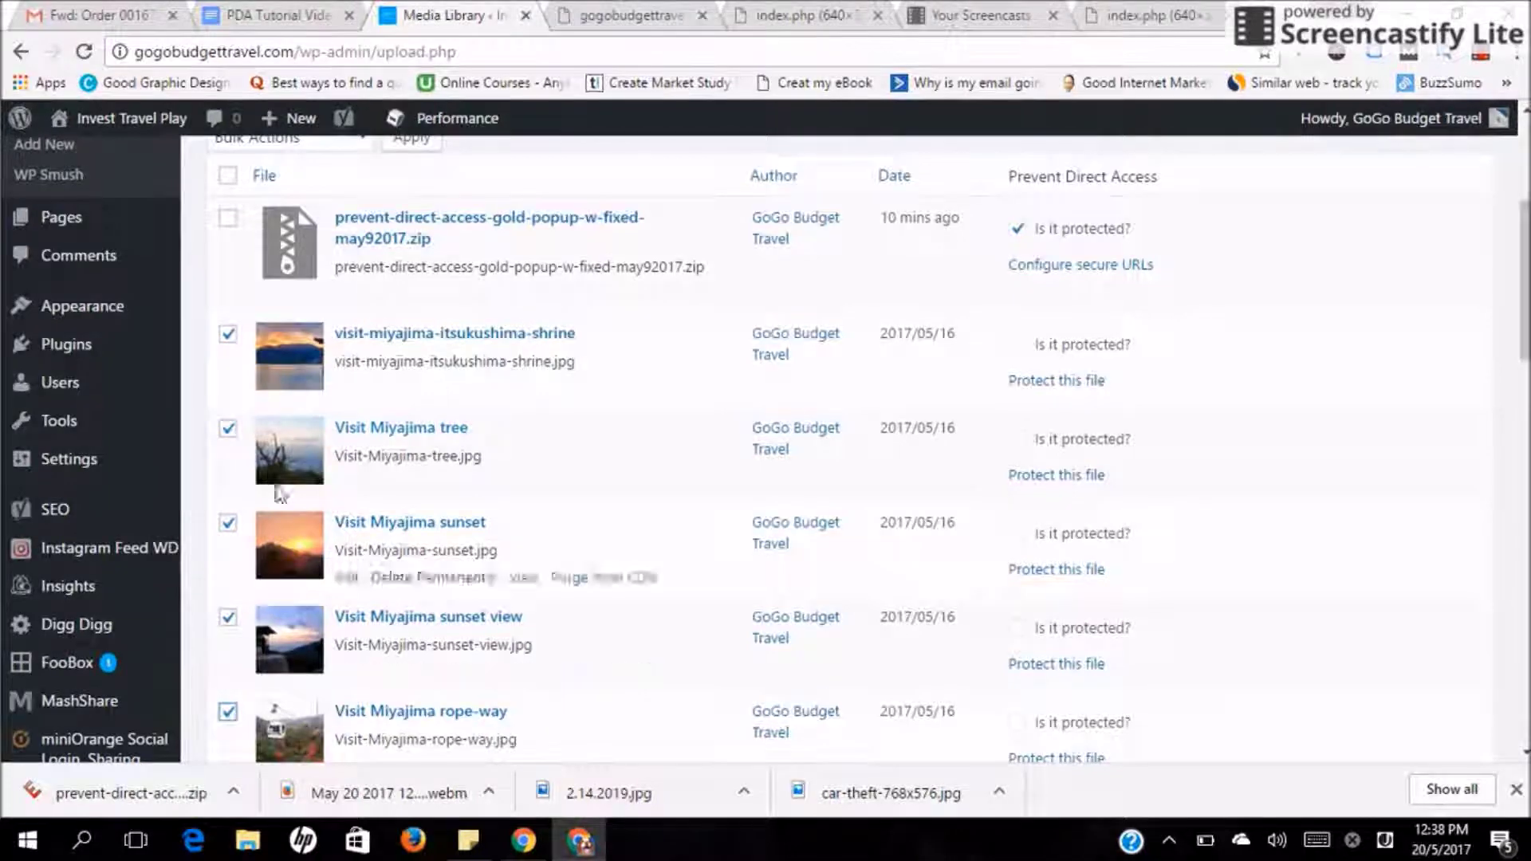
# Apply the Protect Files bulk action to the five selected images
pyautogui.scroll(3, 279, 493)
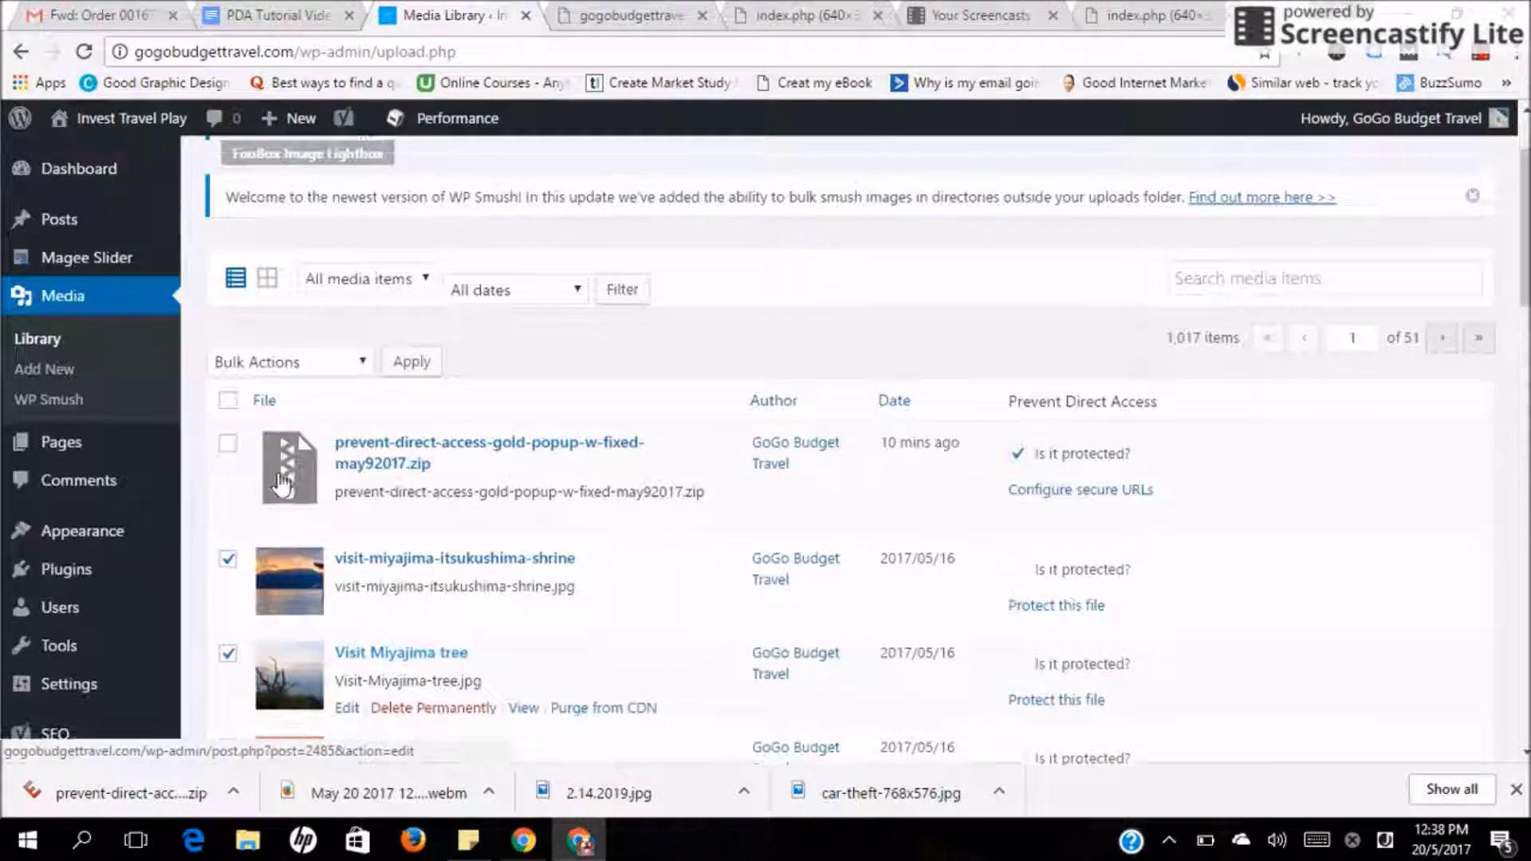
pyautogui.click(364, 369)
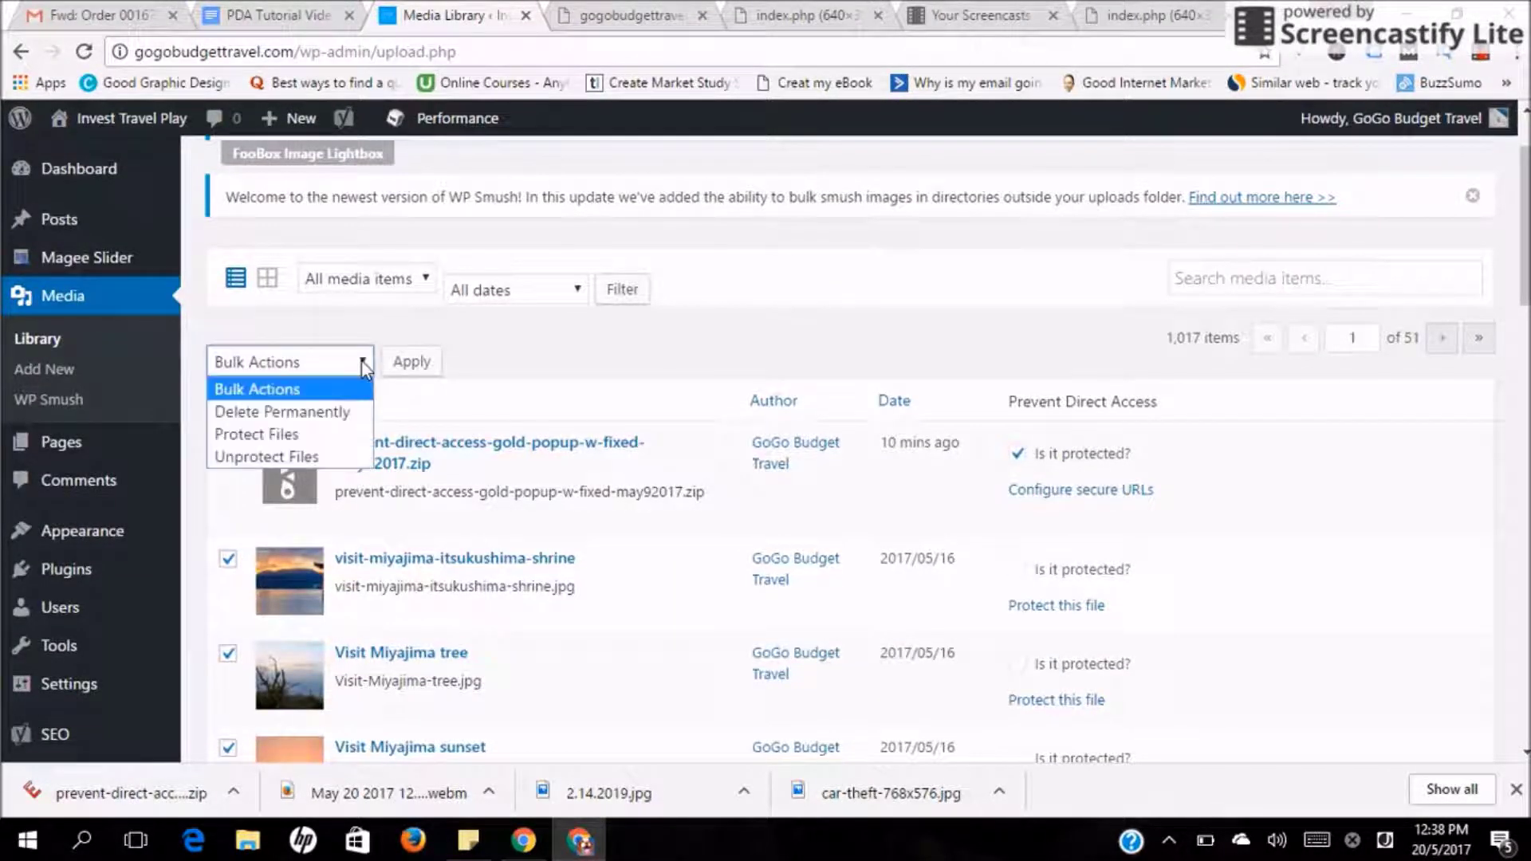
pyautogui.click(303, 435)
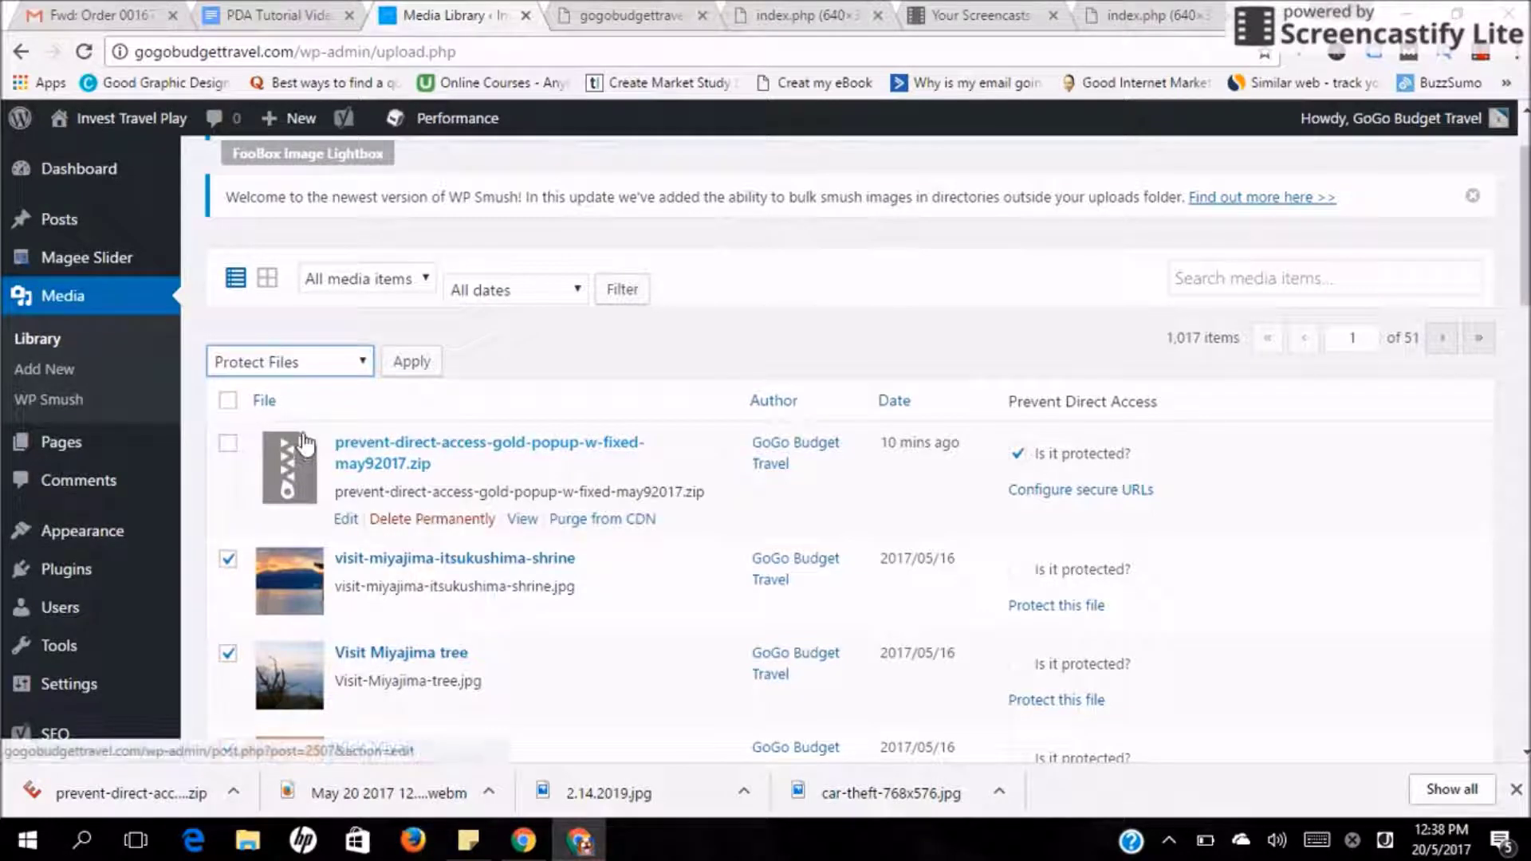
pyautogui.click(413, 363)
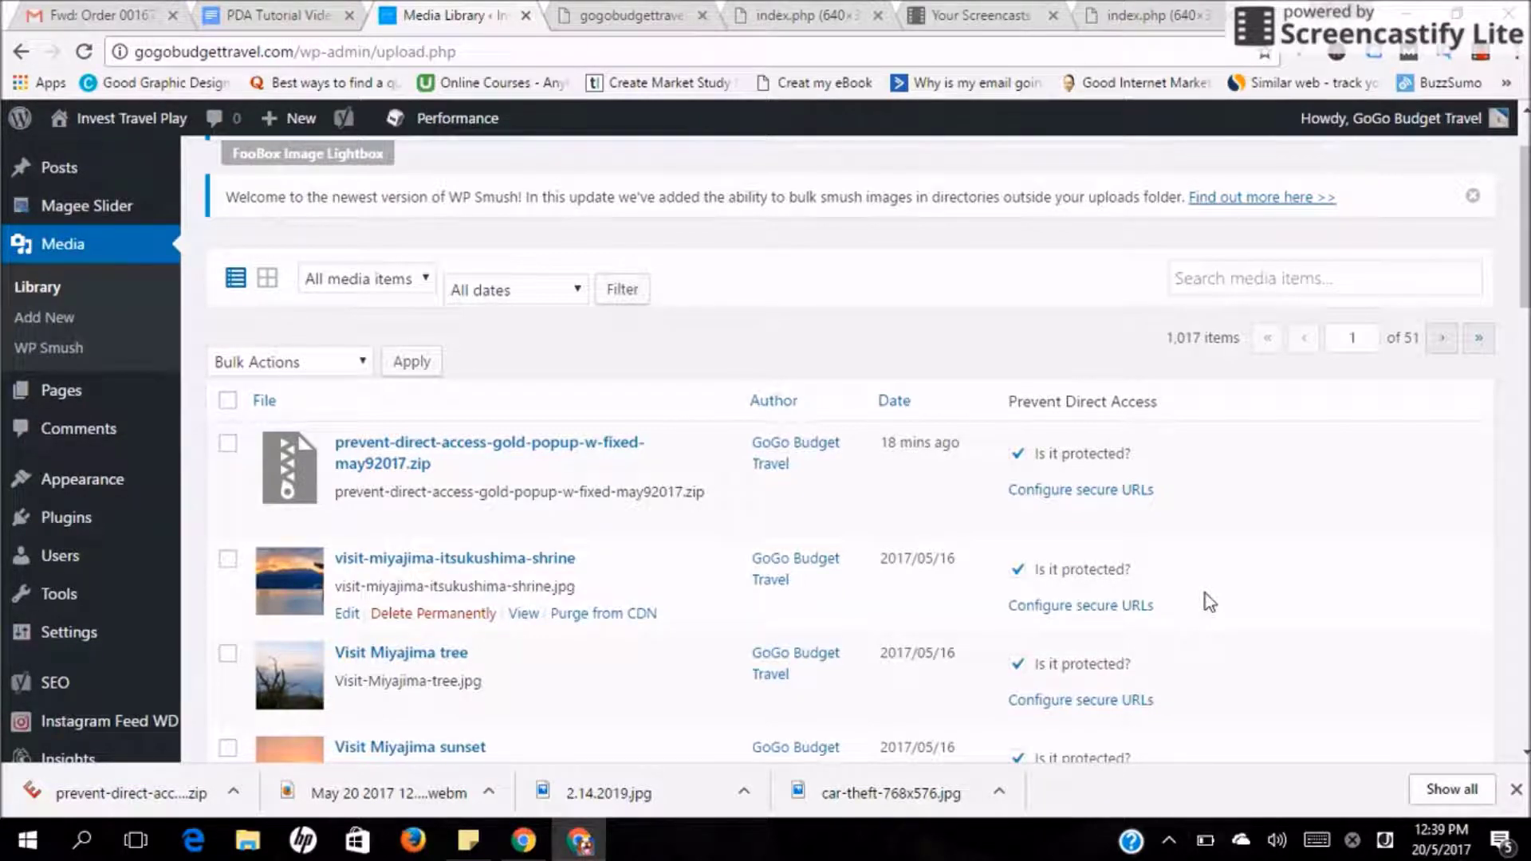
pyautogui.scroll(-1, 1208, 598)
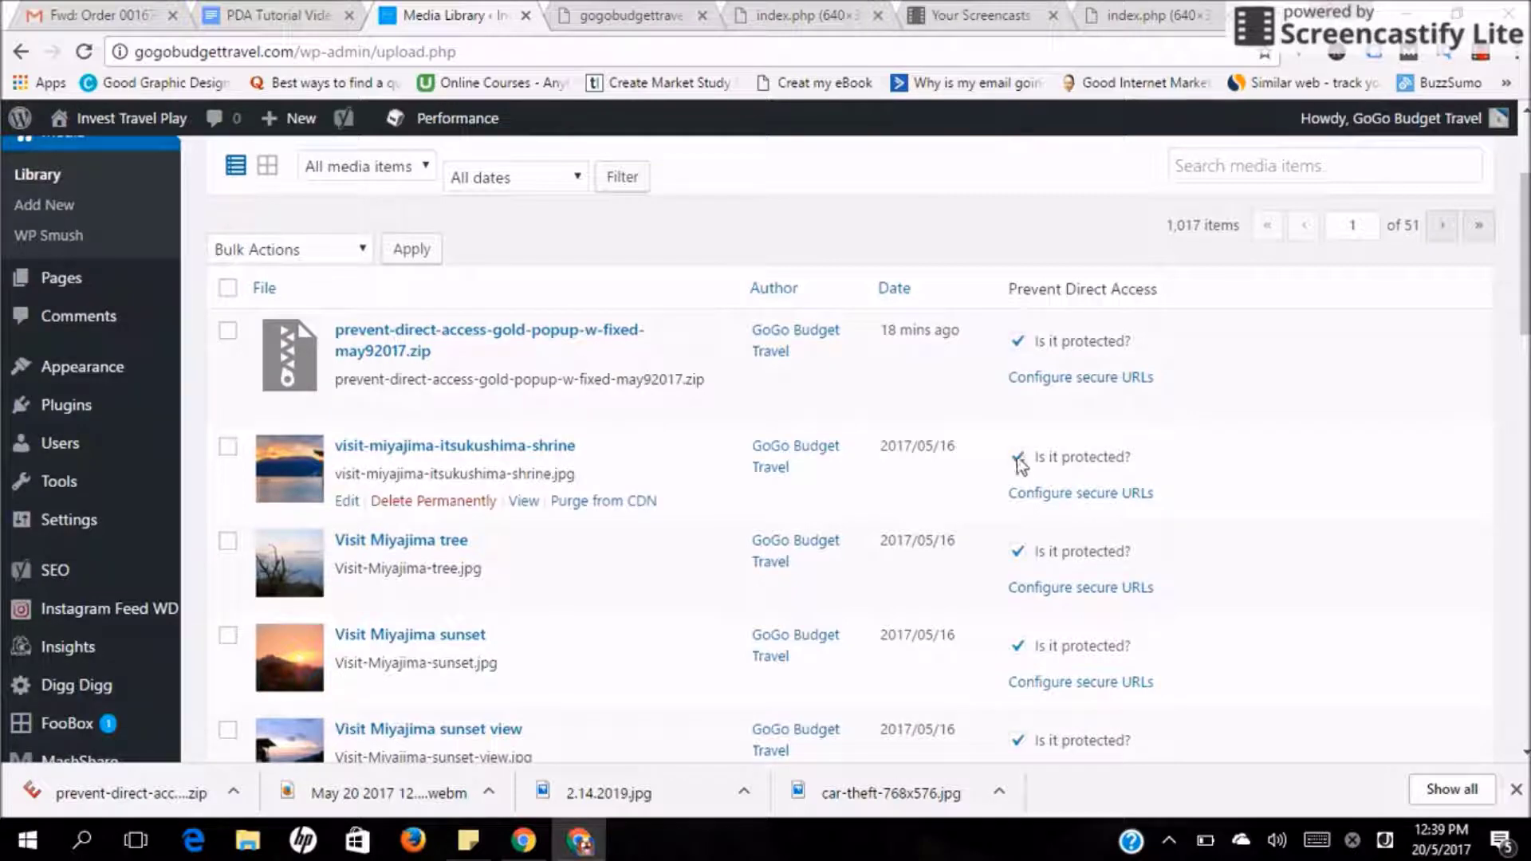
pyautogui.scroll(-2, 1288, 540)
pyautogui.scroll(-3, 1220, 606)
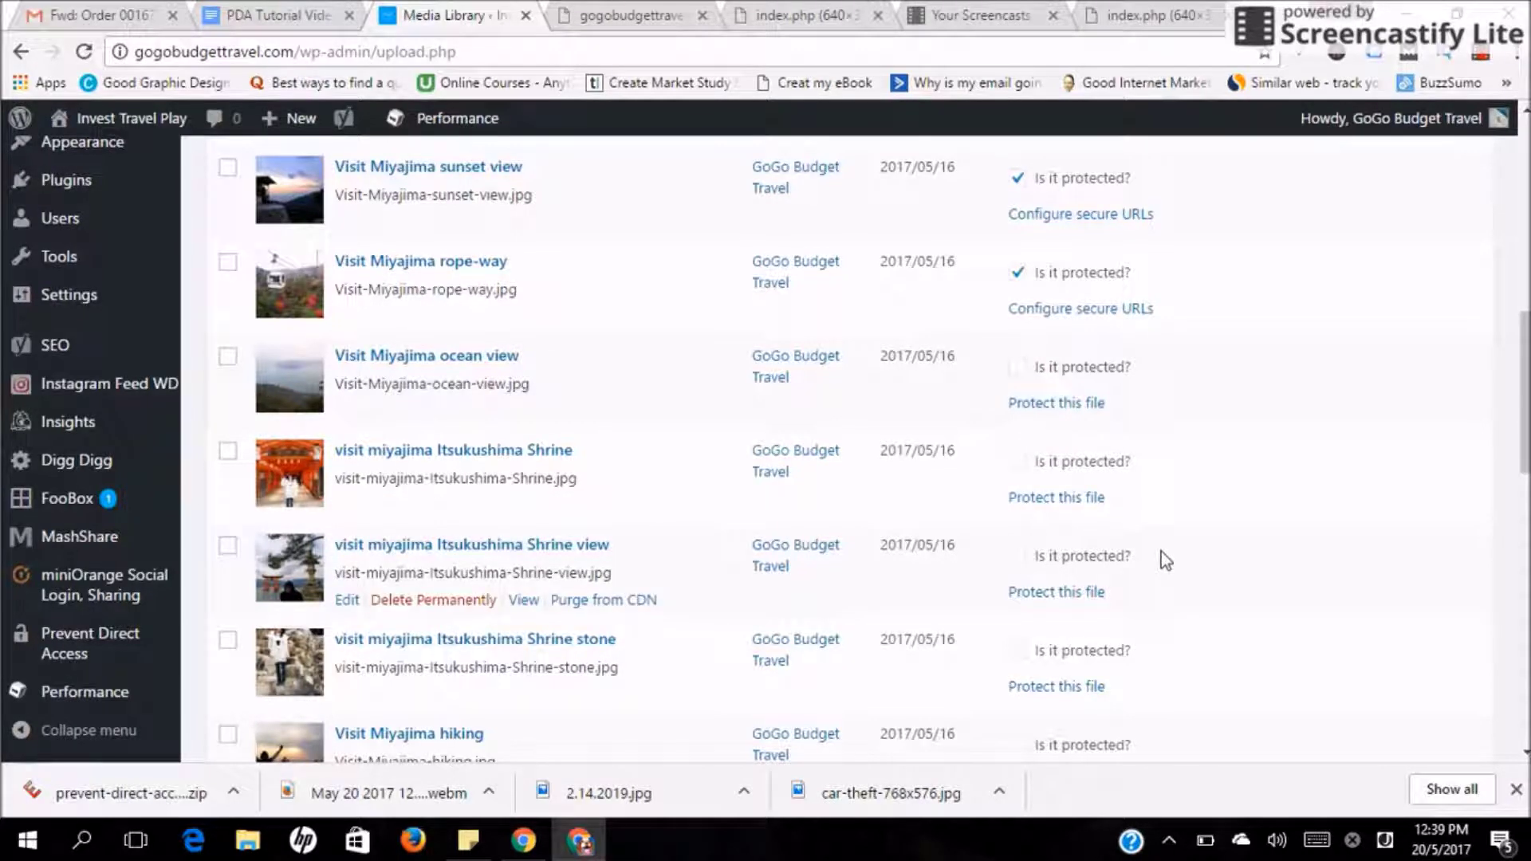
pyautogui.scroll(3, 1164, 551)
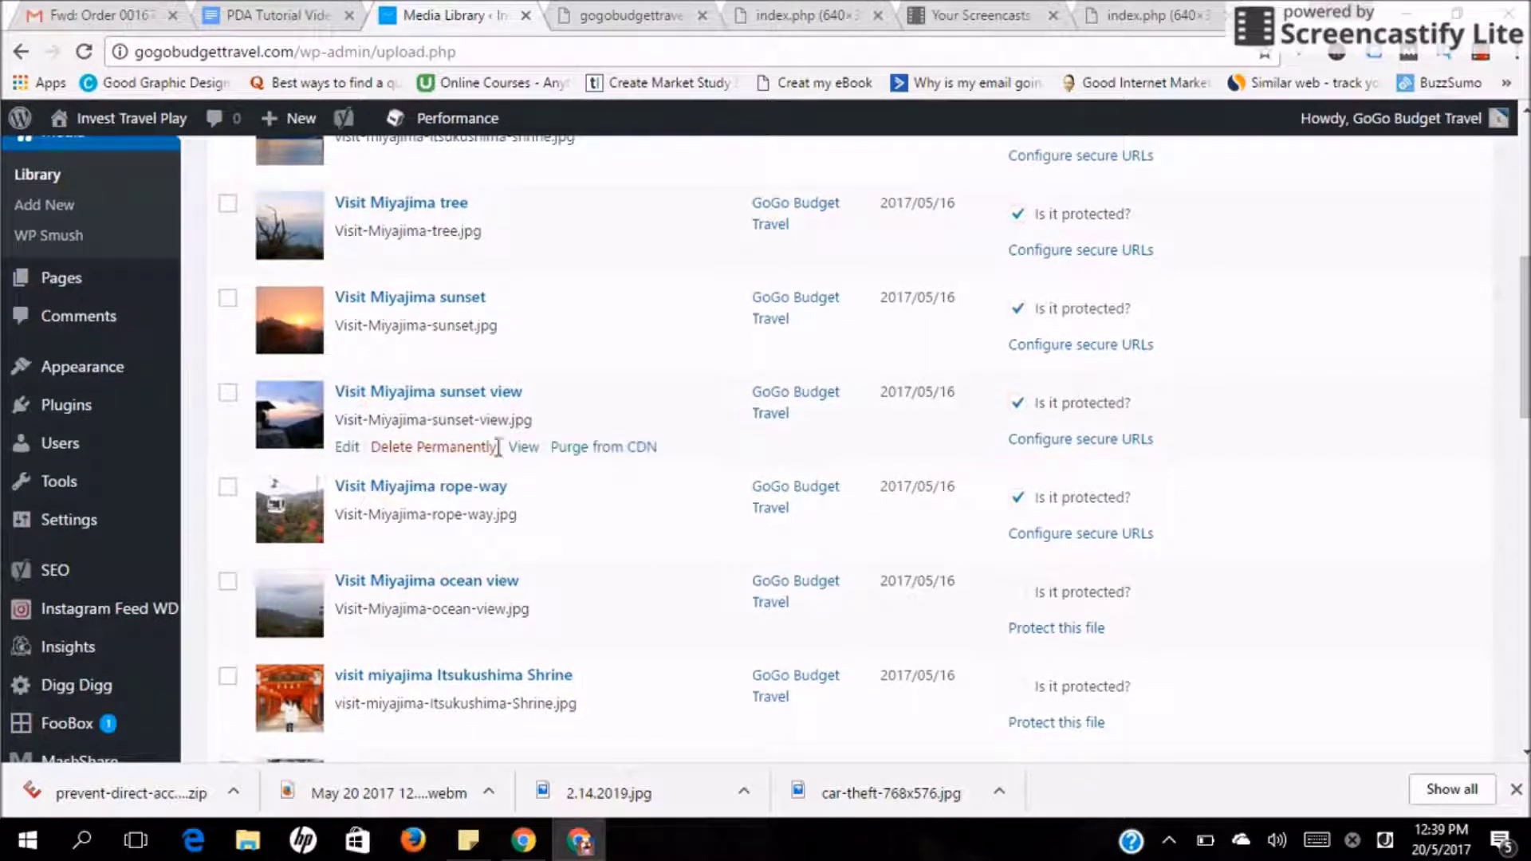
# Select the rope-way, sunset view, sunset, tree and shrine Miyajima images plus the plugin zip
pyautogui.click(229, 485)
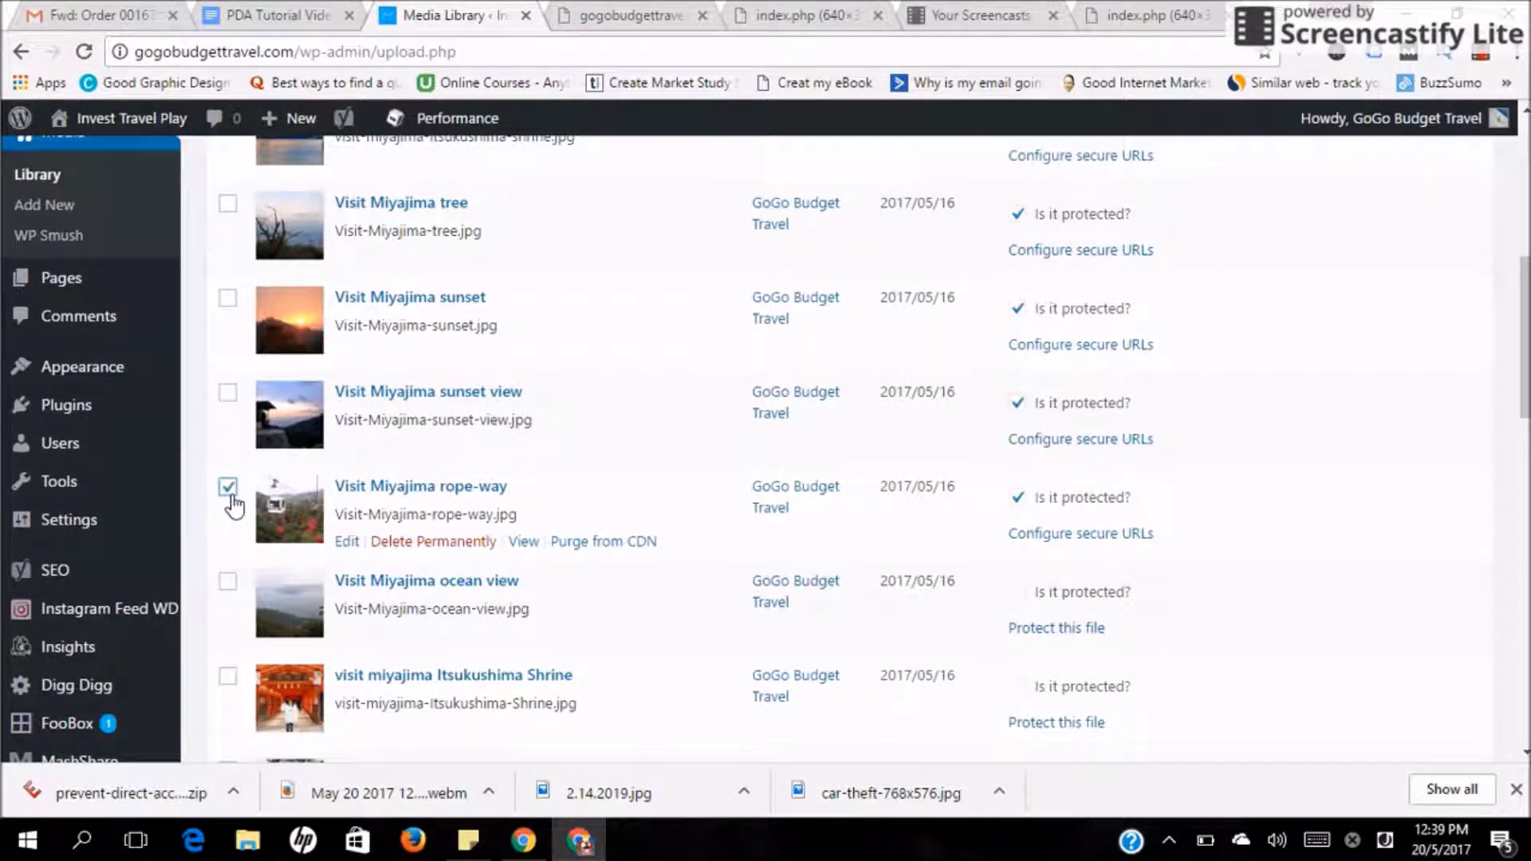
pyautogui.click(227, 392)
pyautogui.click(227, 297)
pyautogui.click(227, 204)
pyautogui.scroll(6, 226, 239)
pyautogui.click(227, 558)
pyautogui.click(227, 442)
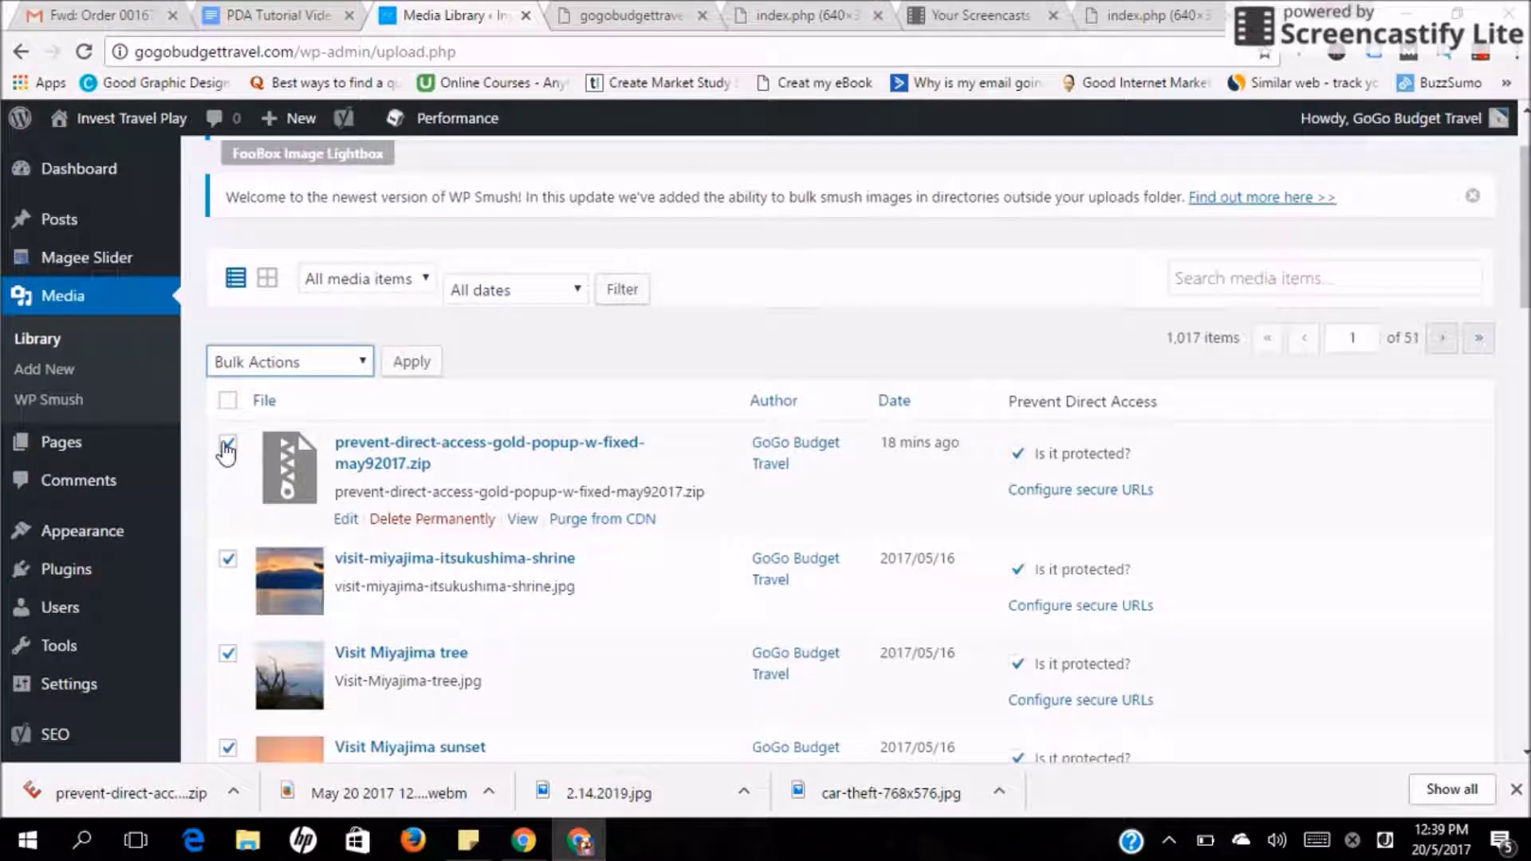
# Apply the Unprotect Files bulk action to the six selected files
pyautogui.click(302, 367)
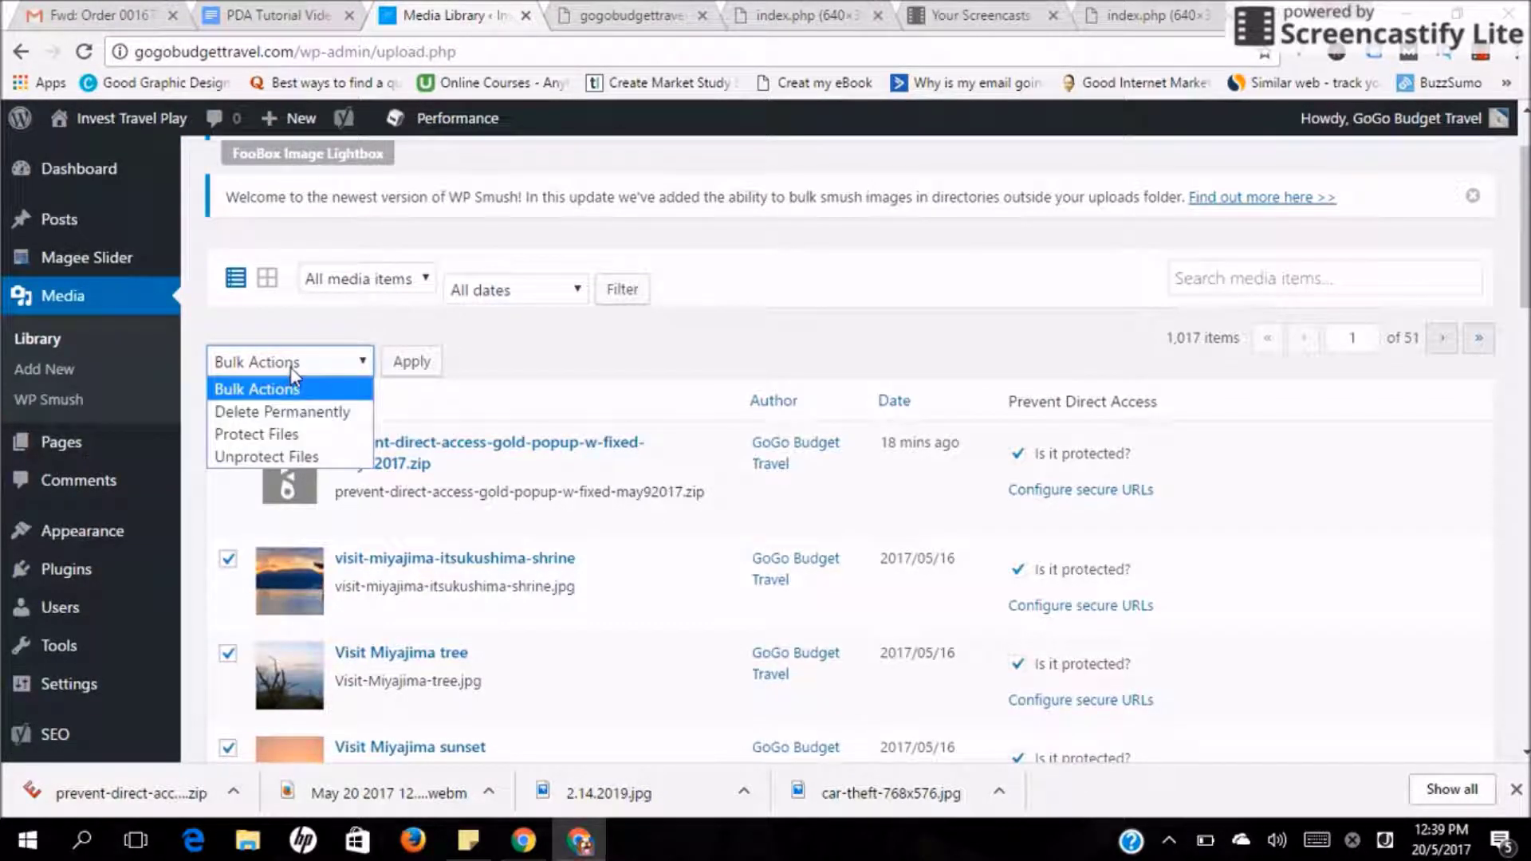
pyautogui.click(266, 456)
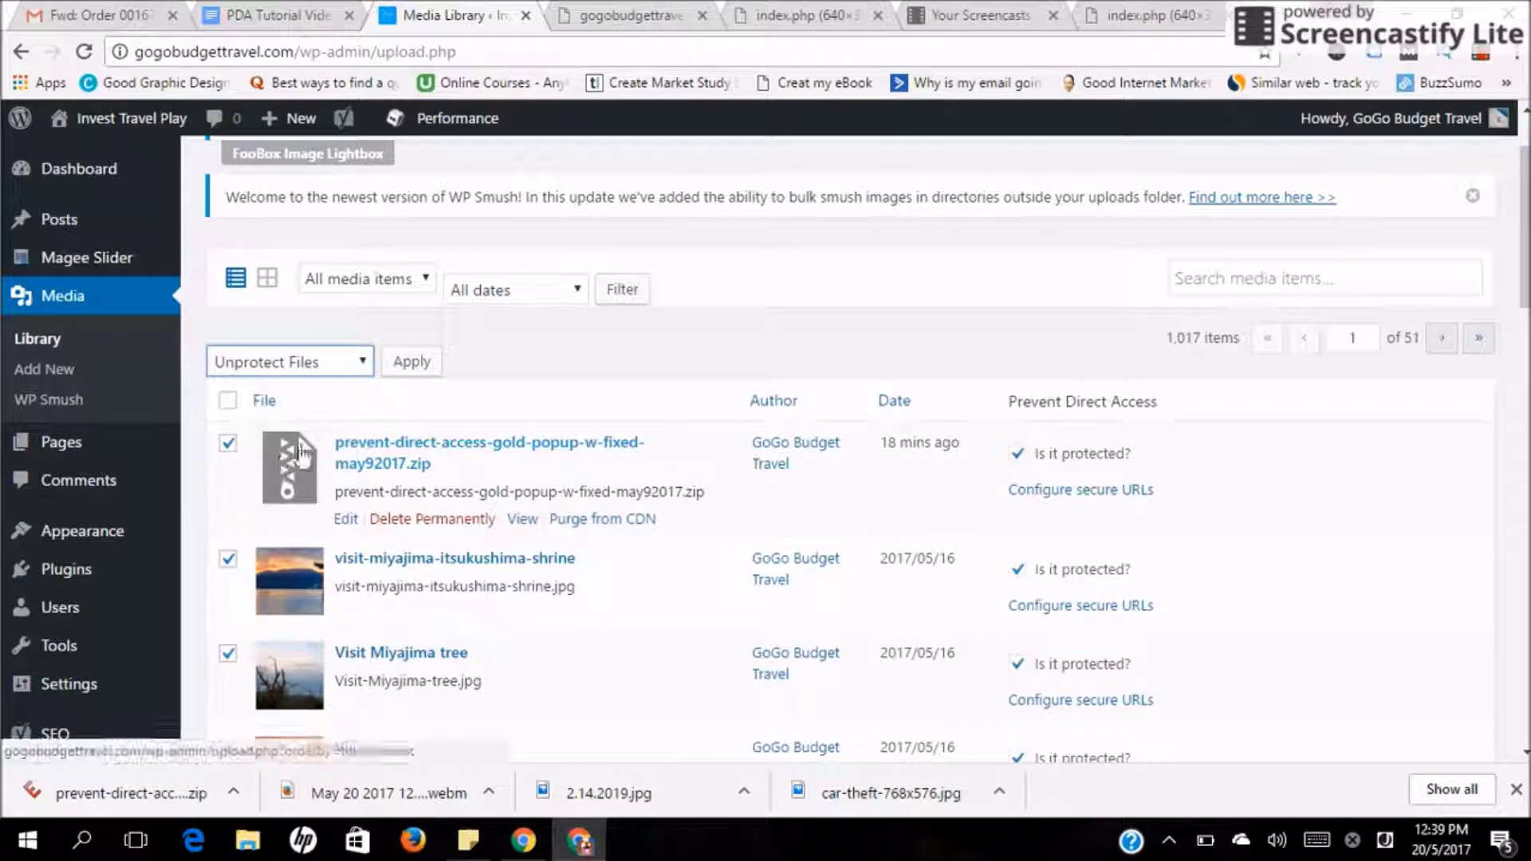
pyautogui.click(409, 361)
pyautogui.scroll(-3, 1236, 433)
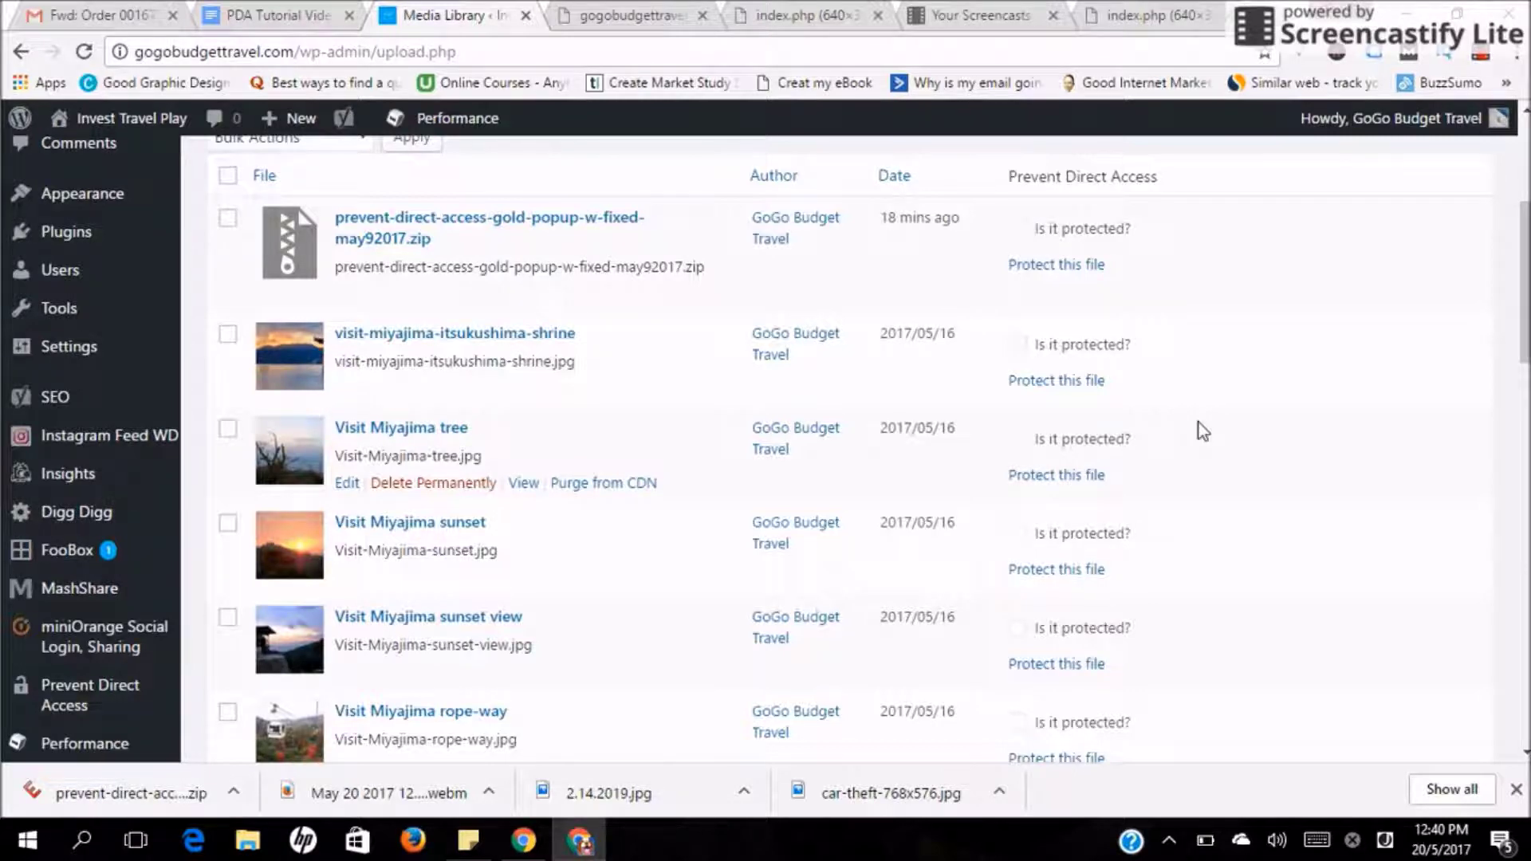
# Delete the shrine image's inactive secure URL, confirming with Yes, and close the secure URLs panel
pyautogui.click(1071, 384)
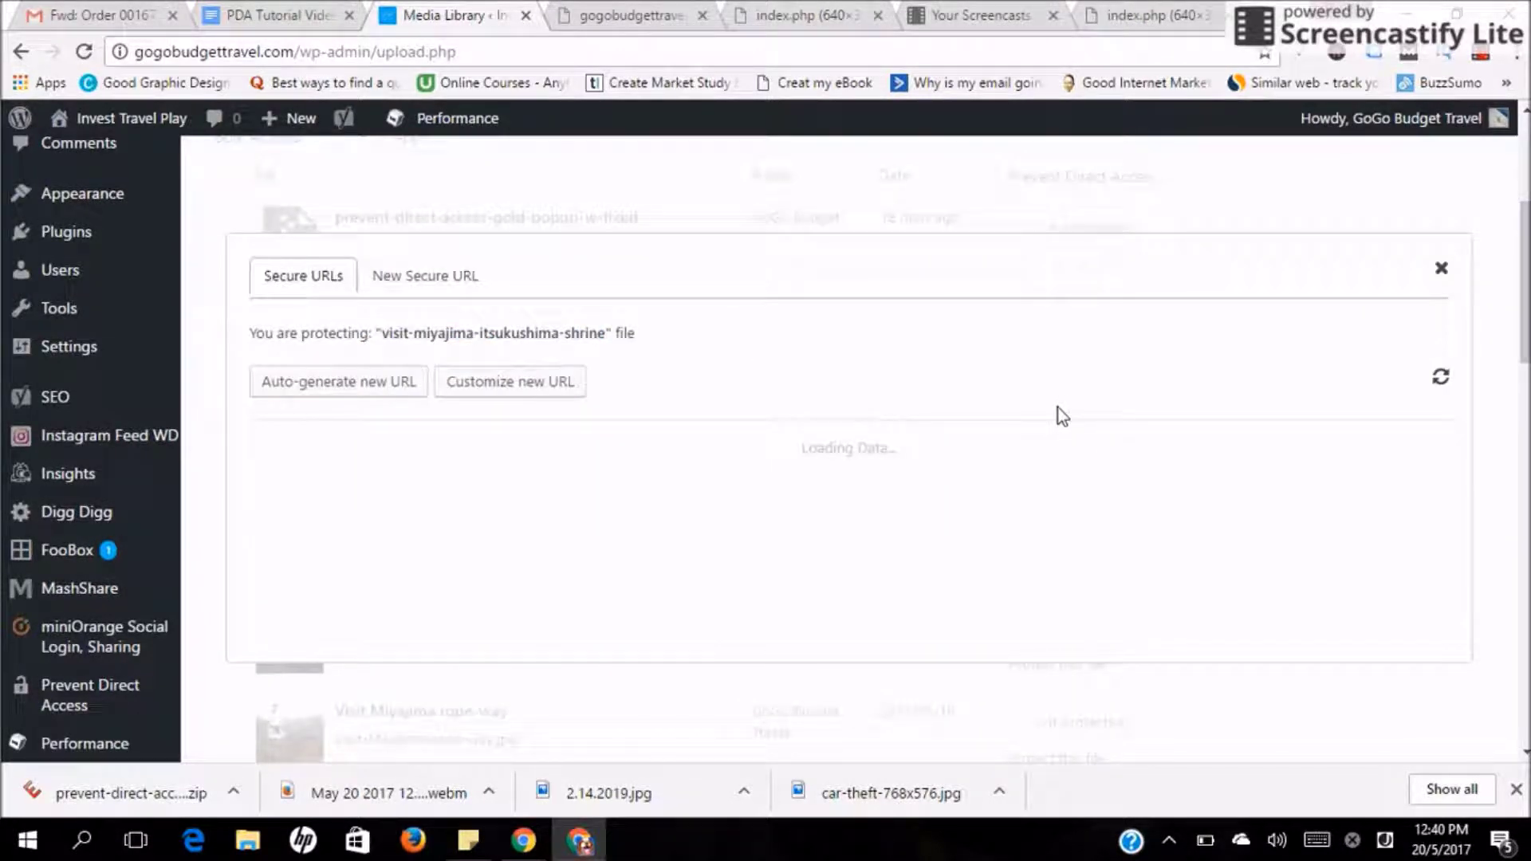
pyautogui.click(1169, 488)
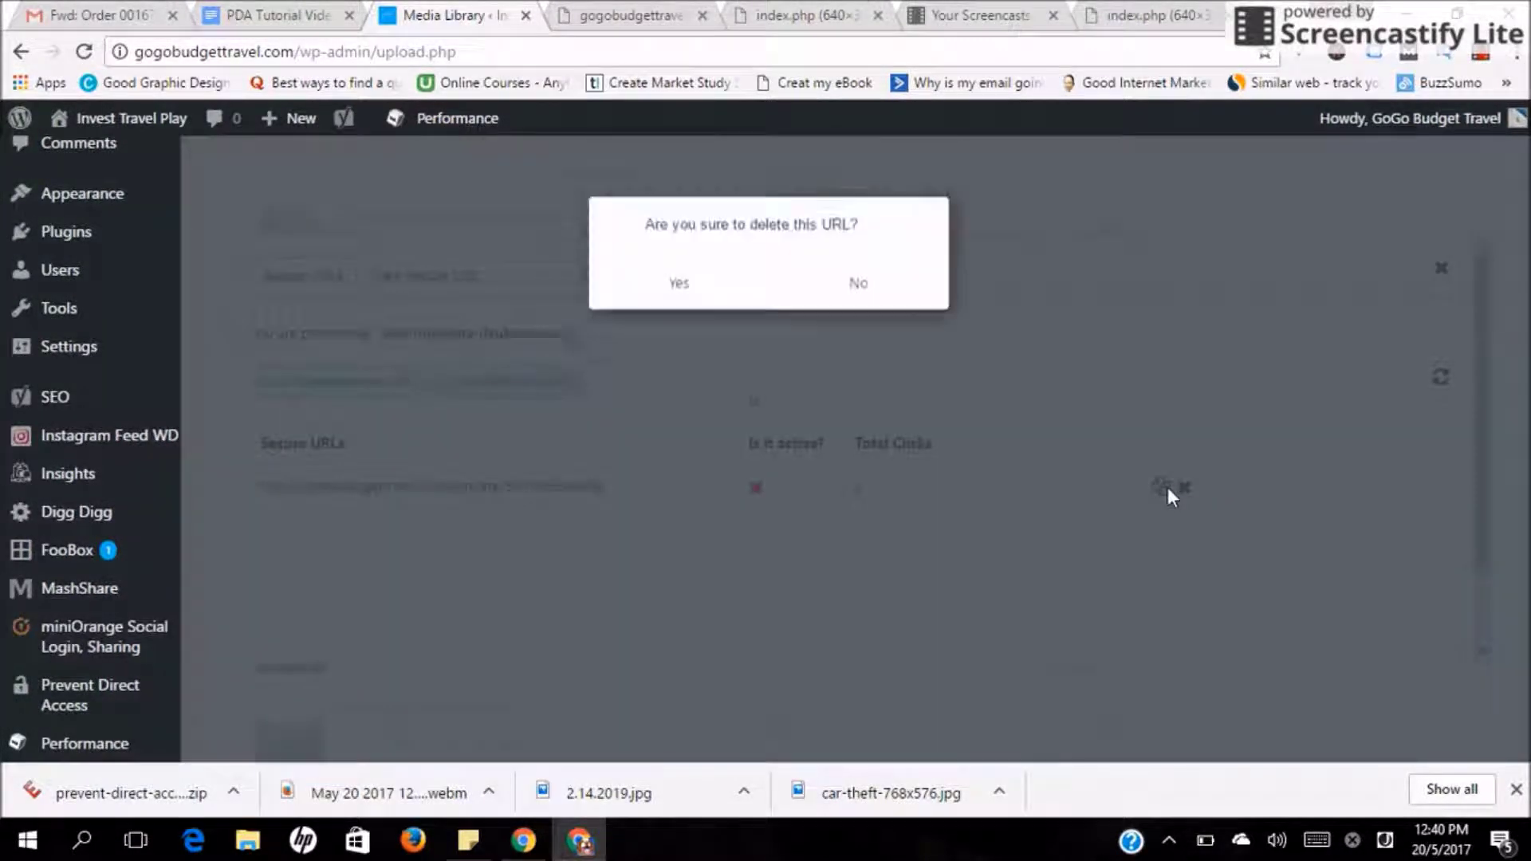
pyautogui.click(706, 330)
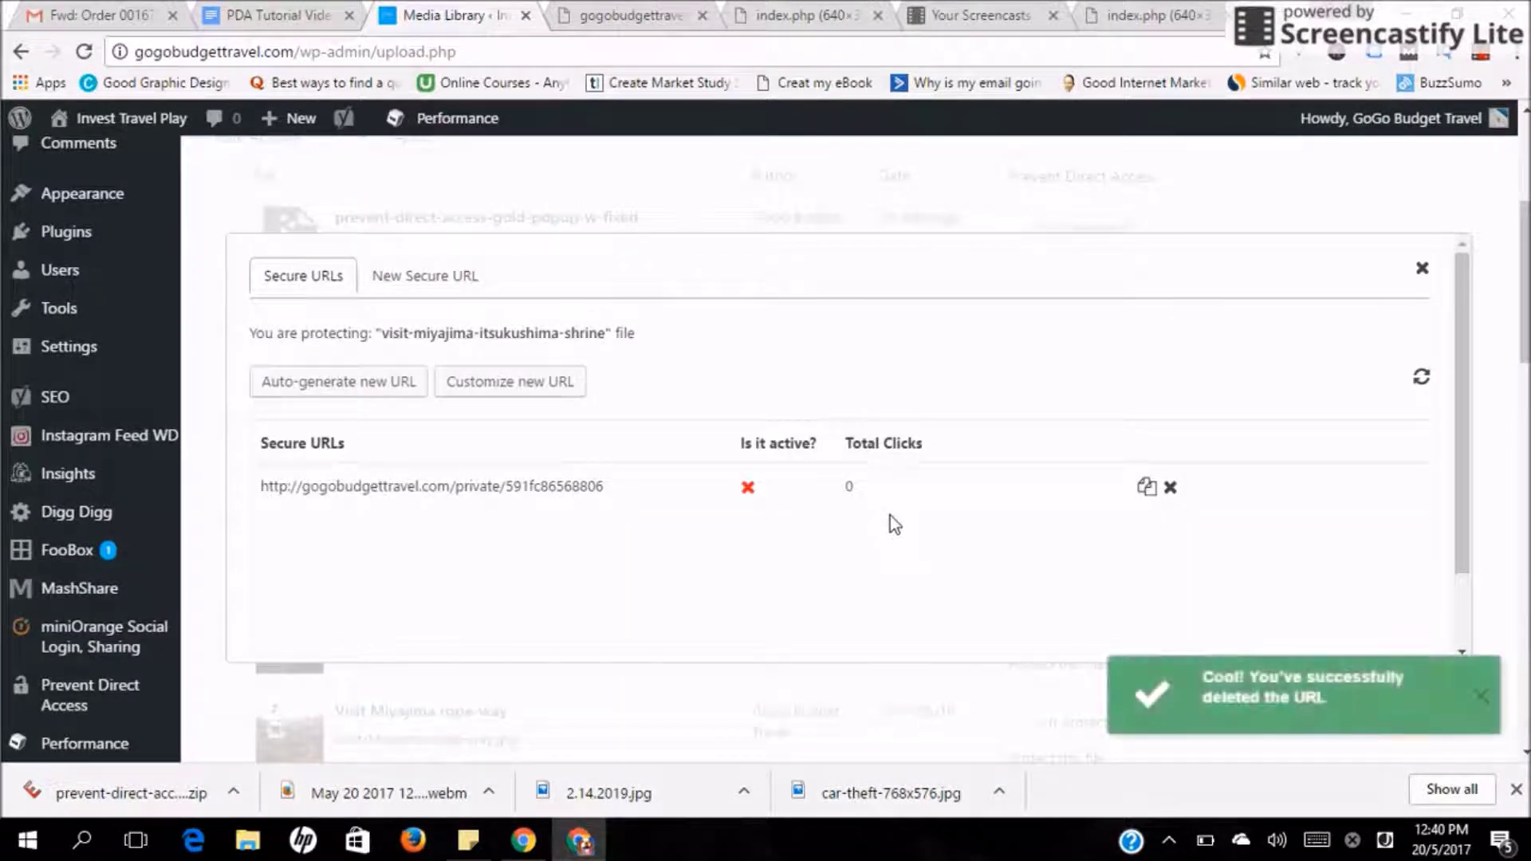
pyautogui.click(1422, 268)
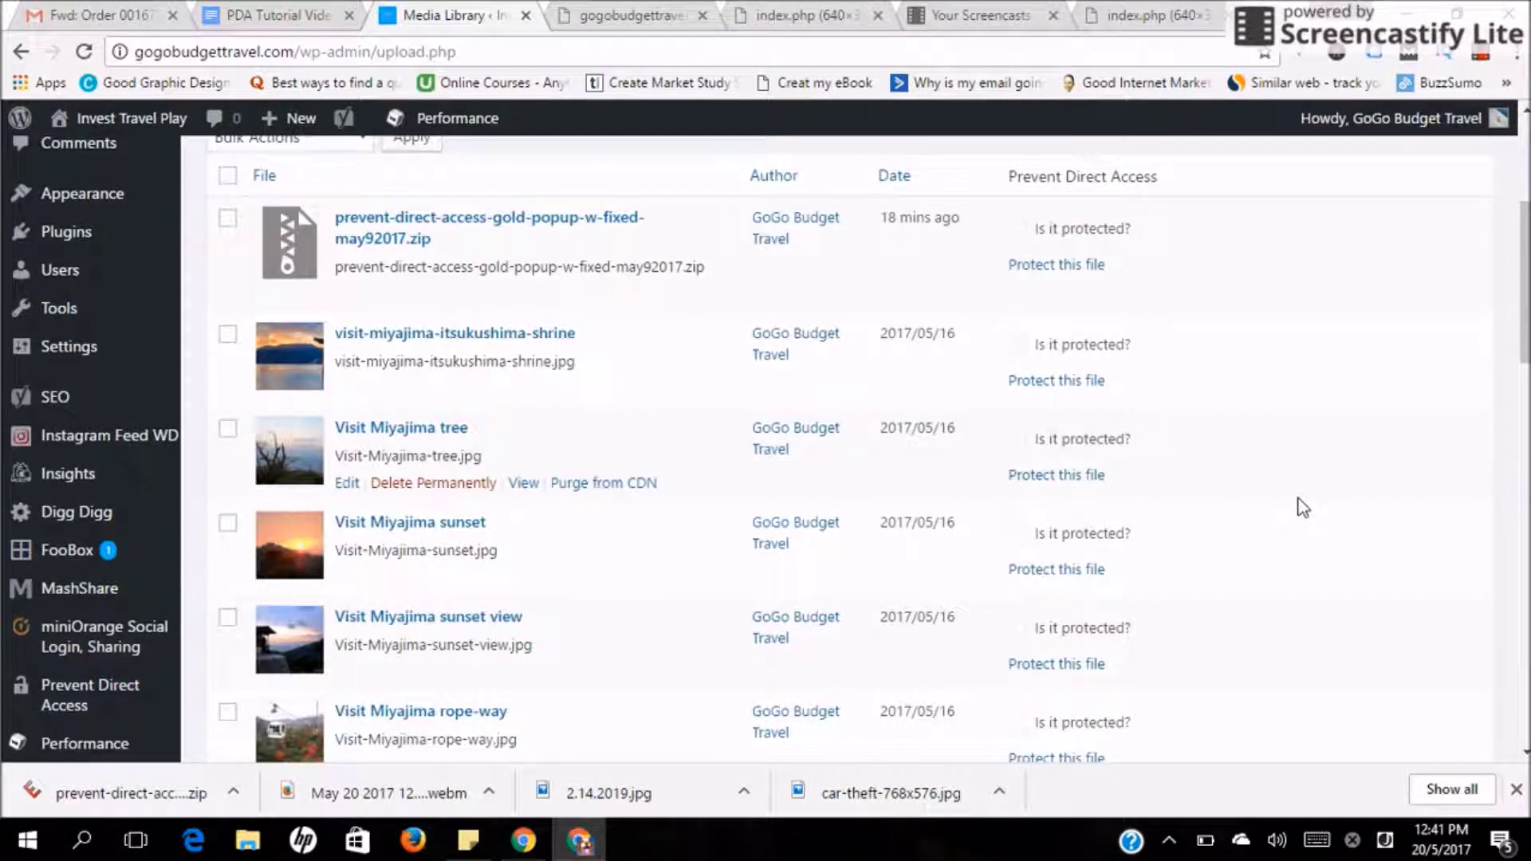